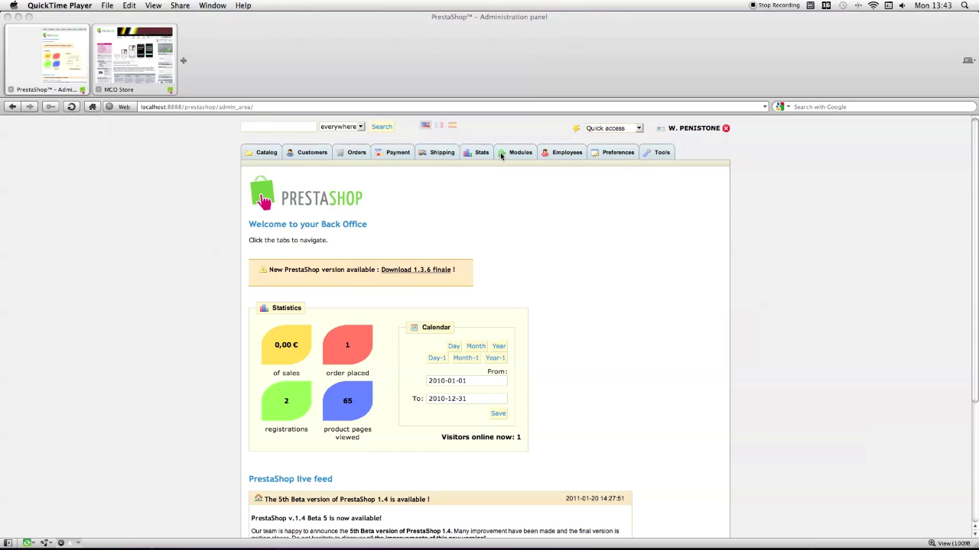
# Step: Open the modules list and locate the GUM (global utility menu) module in the Tools group
pyautogui.click(502, 155)
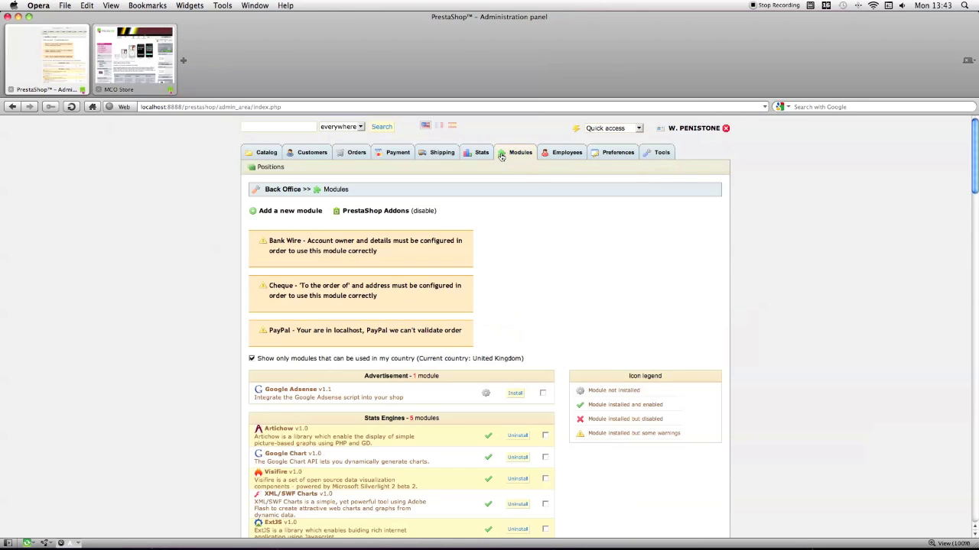
pyautogui.scroll(-8, 501, 157)
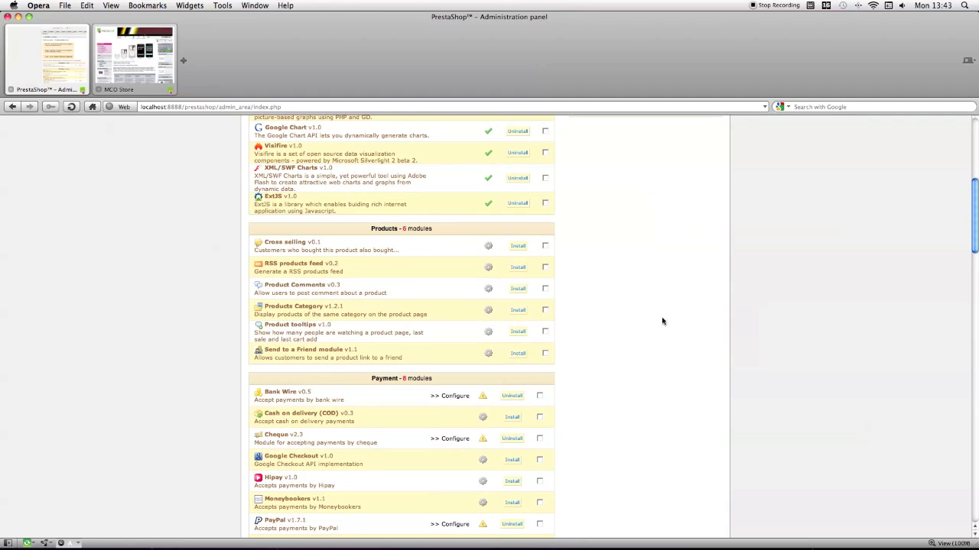
pyautogui.scroll(5, 571, 318)
pyautogui.scroll(-1, 571, 318)
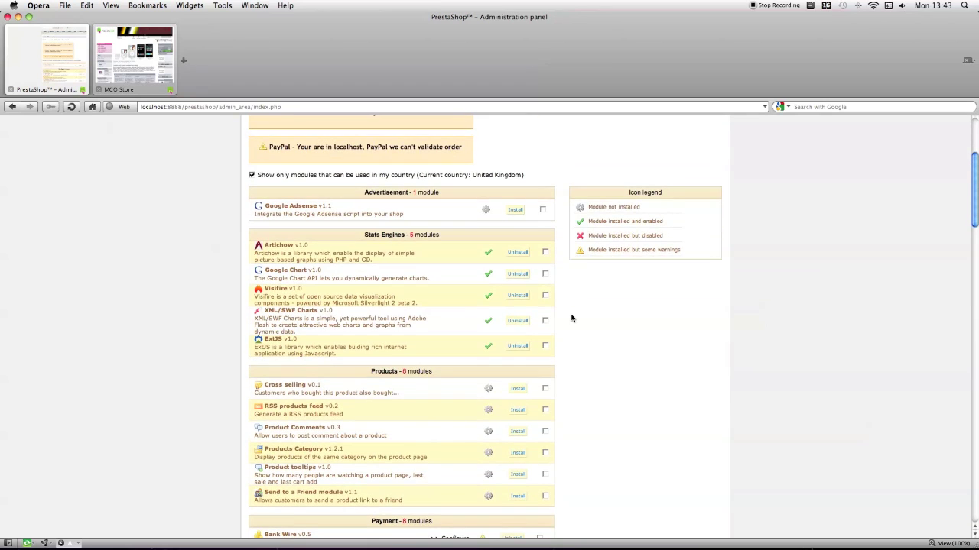
pyautogui.scroll(-6, 570, 318)
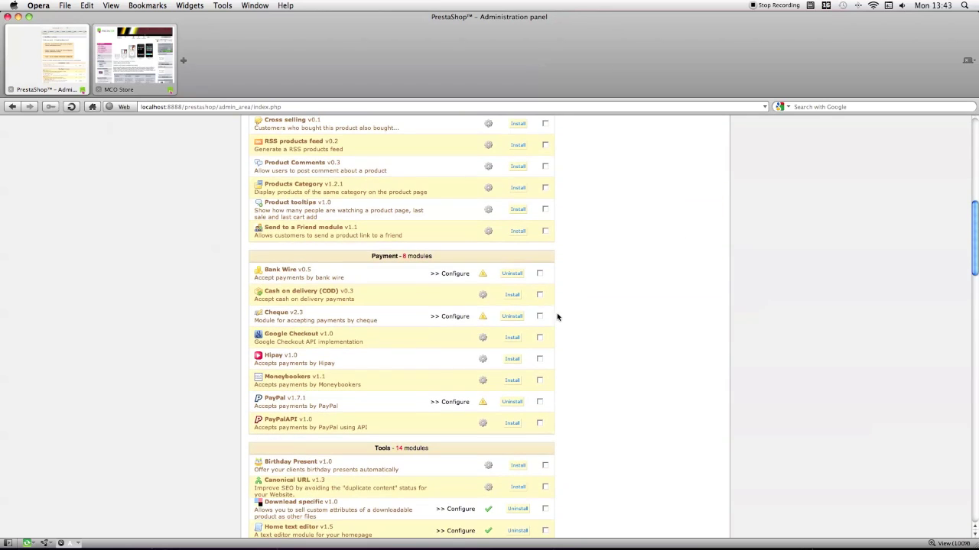
pyautogui.scroll(-3, 425, 371)
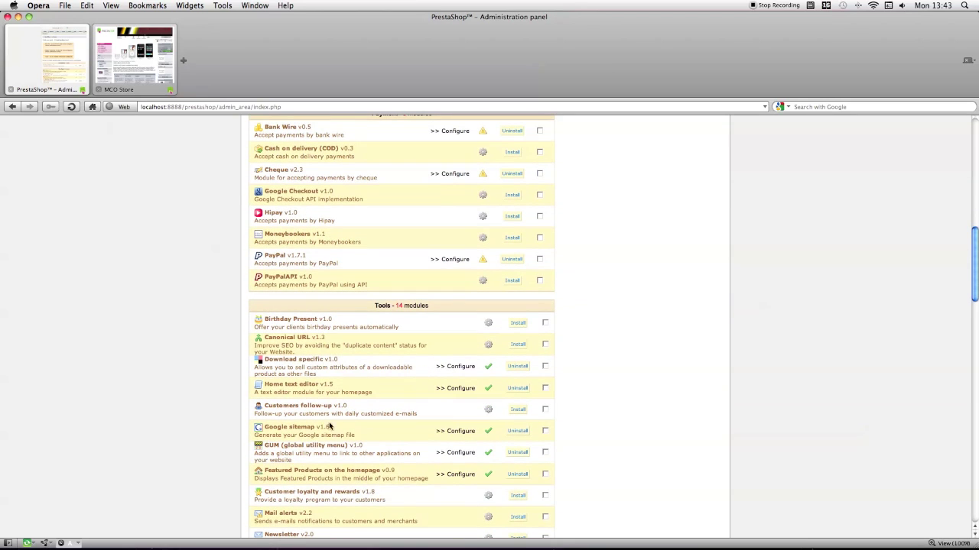
pyautogui.moveTo(261, 459); pyautogui.dragTo(356, 455)
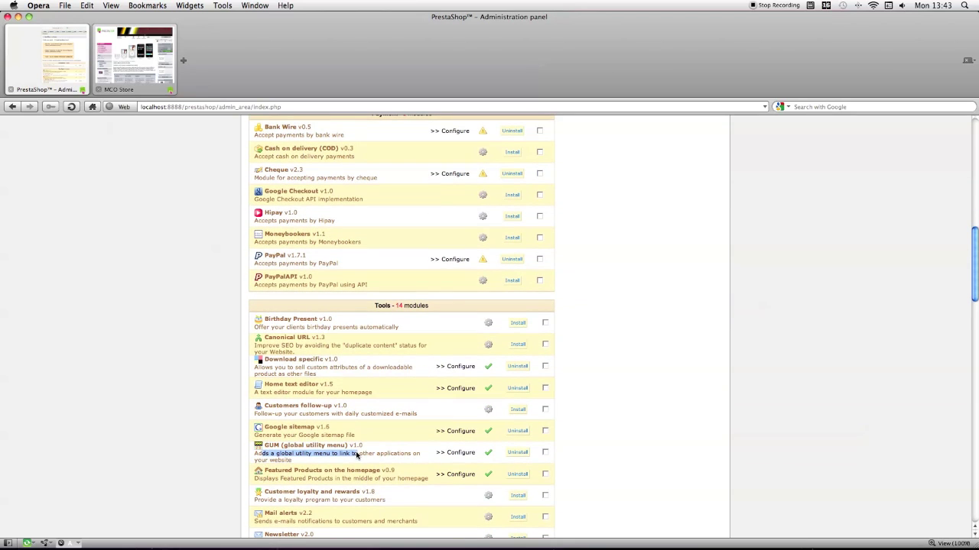
pyautogui.click(413, 449)
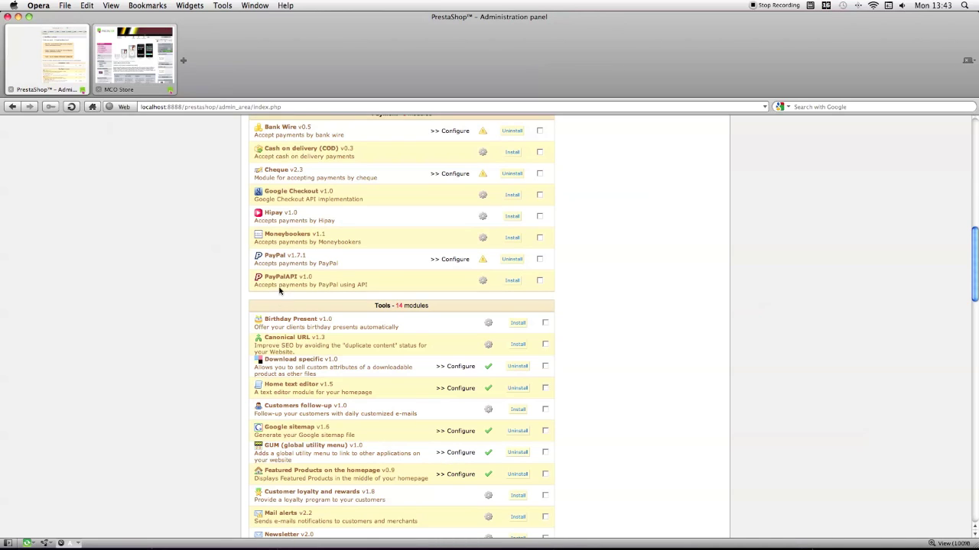
# Step: Switch to the MCO Store front page and reload it to view the global utility menu
pyautogui.click(134, 61)
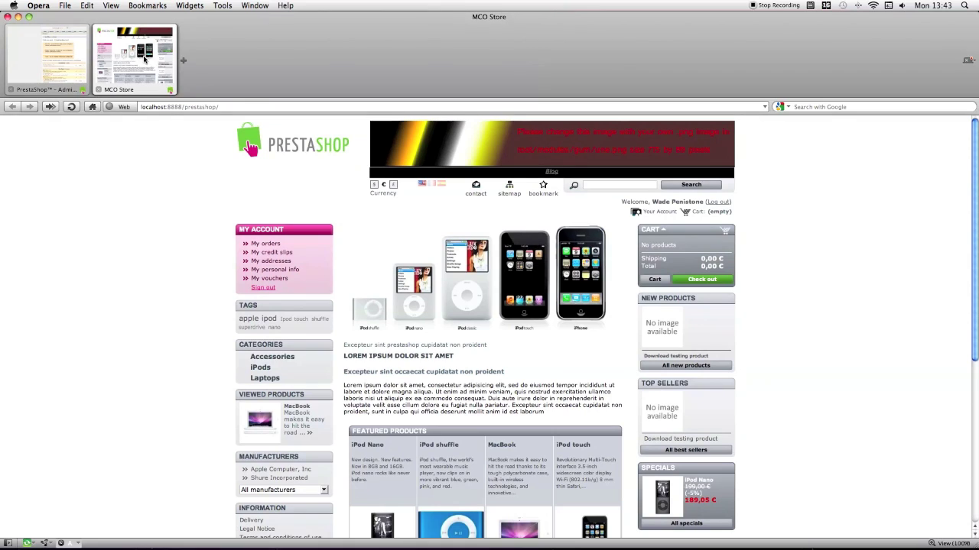
pyautogui.click(76, 107)
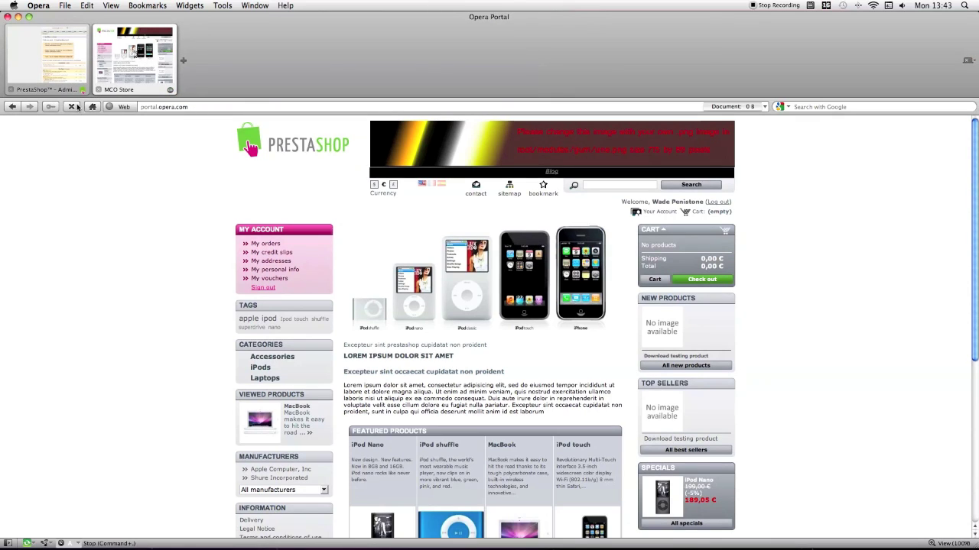
pyautogui.click(75, 107)
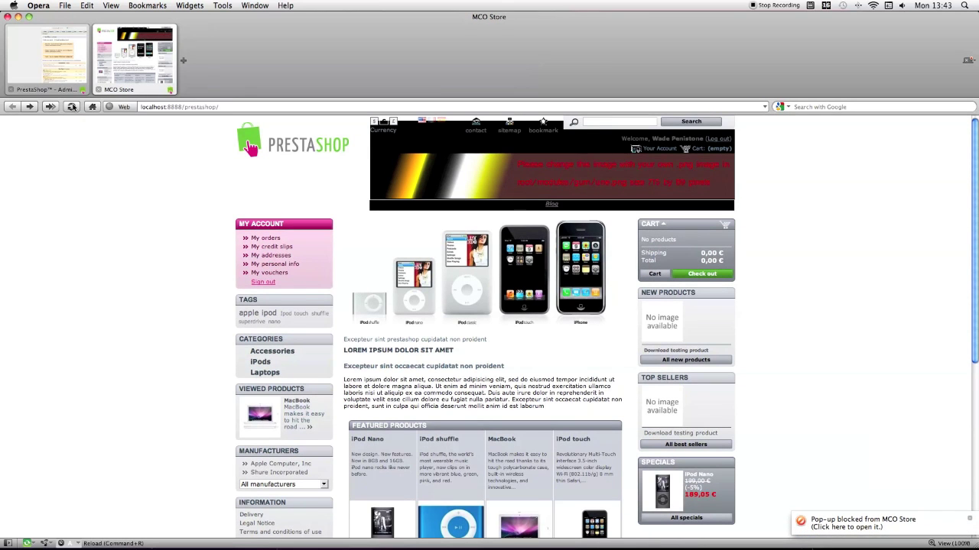
# Step: Return to the administration panel, open the GUM module's configuration and delete the Blog link from its utility list
pyautogui.click(64, 37)
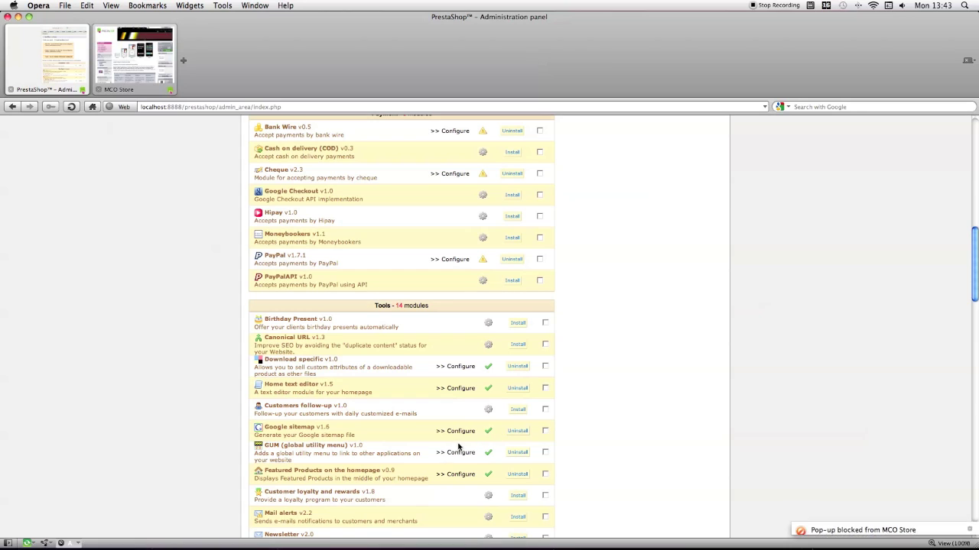
pyautogui.click(462, 453)
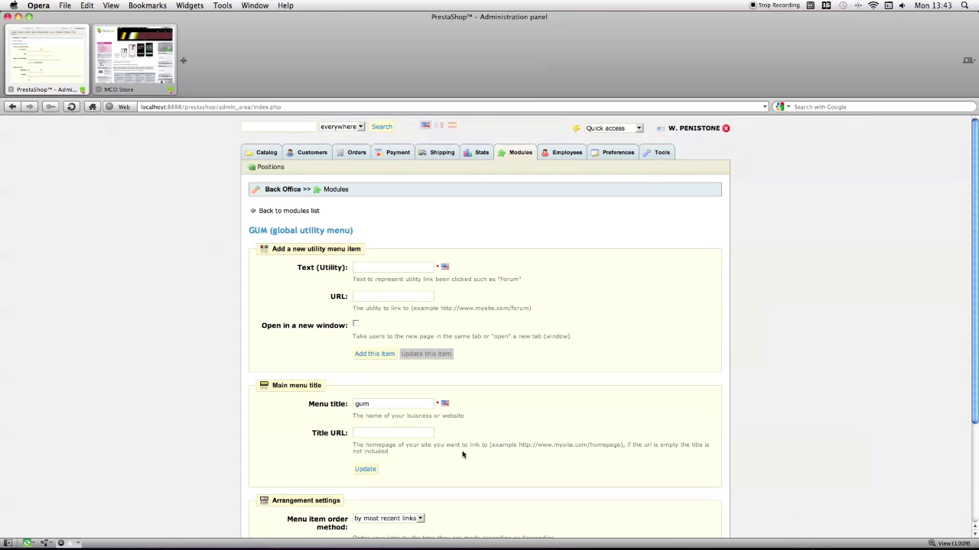
pyautogui.scroll(-3, 443, 425)
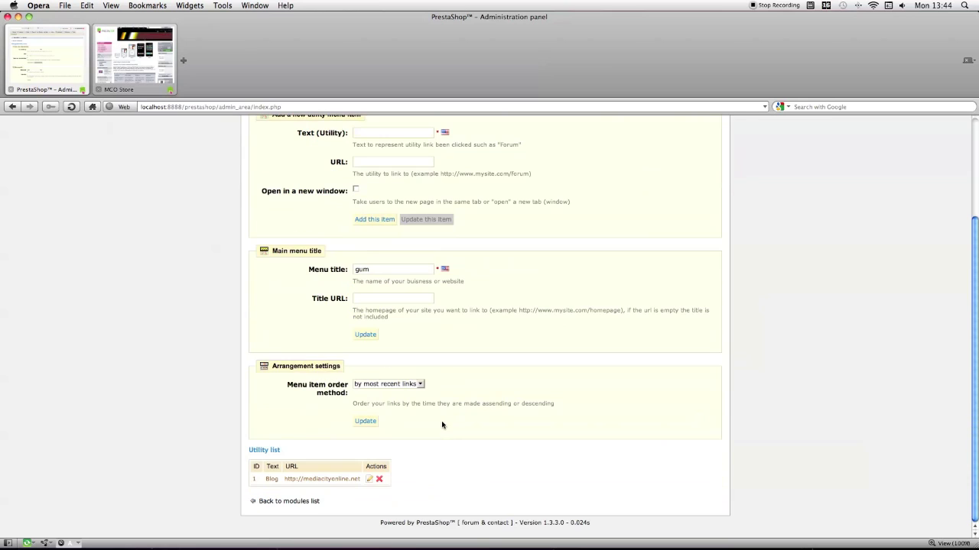
pyautogui.click(380, 480)
# Step: Reload the MCO Store front page to check its header, and dismiss the blocked pop-up notice
pyautogui.click(102, 92)
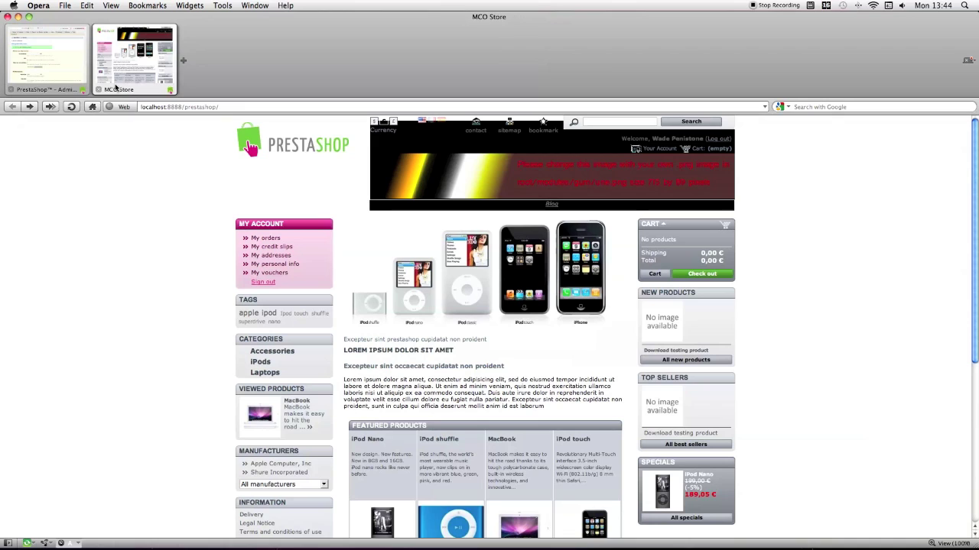
pyautogui.click(70, 108)
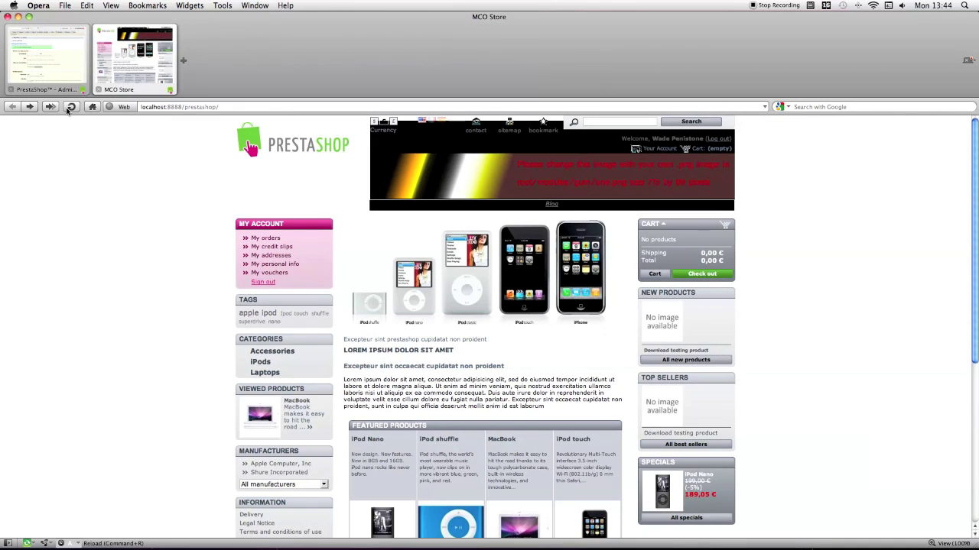
pyautogui.click(68, 108)
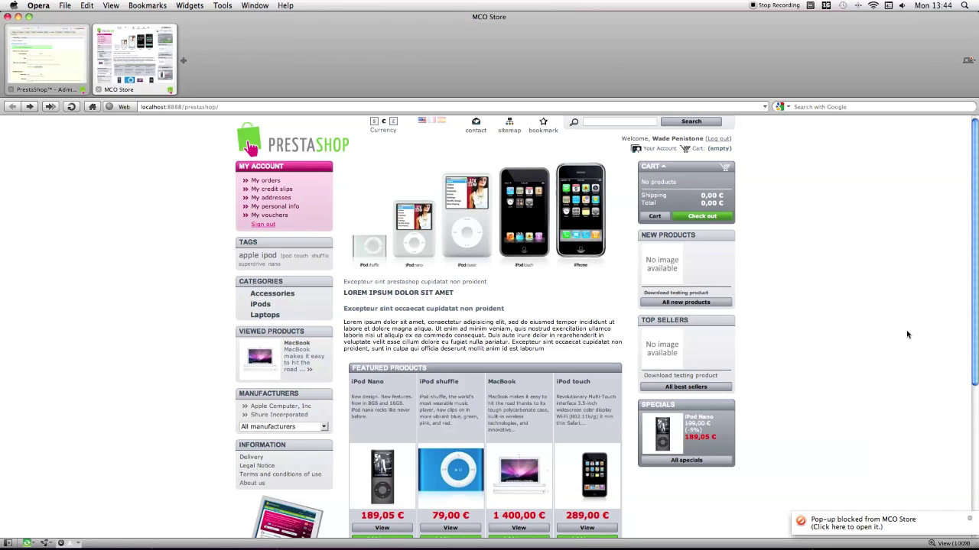
pyautogui.click(970, 519)
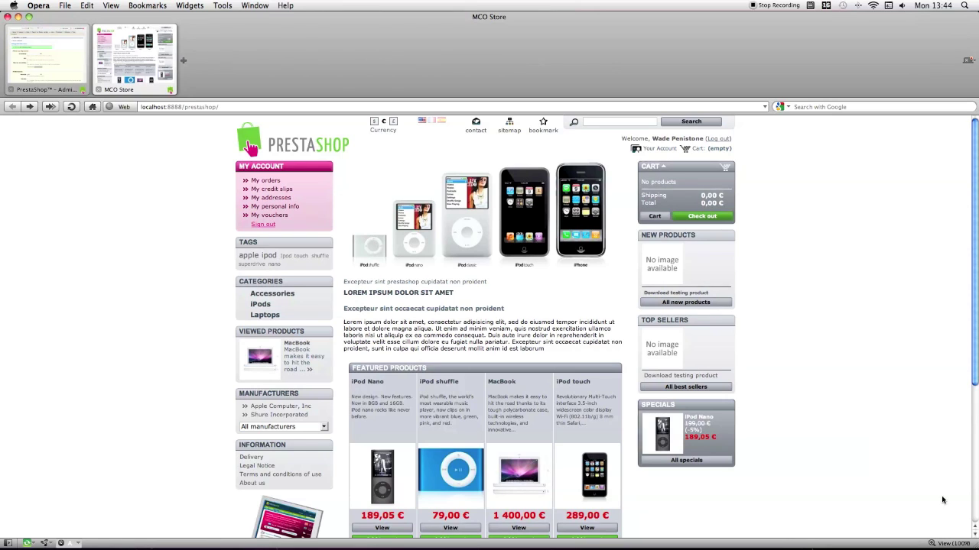
# Step: Open the module positions page in the administration panel and examine where GUM is hooked in the page header and top-of-pages groups
pyautogui.click(59, 61)
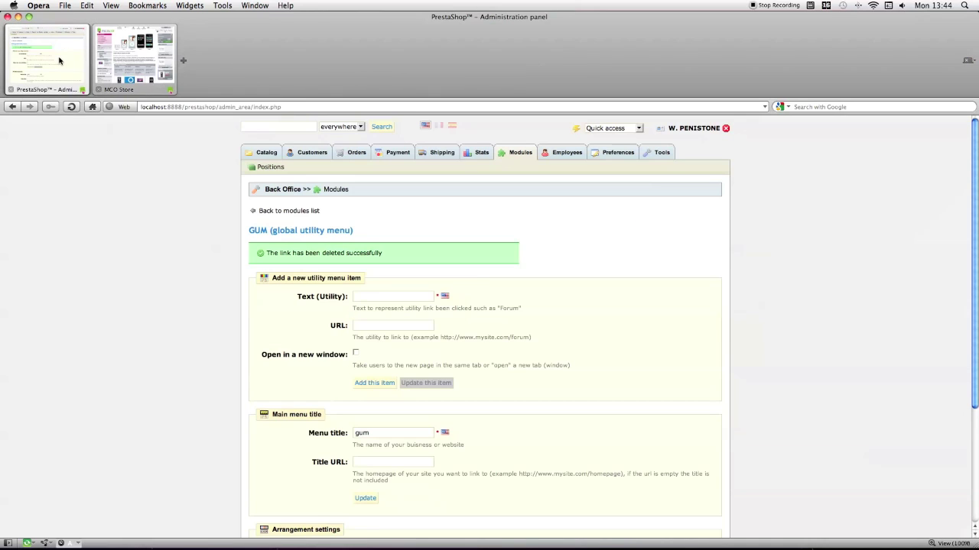
pyautogui.click(270, 169)
pyautogui.scroll(-10, 385, 281)
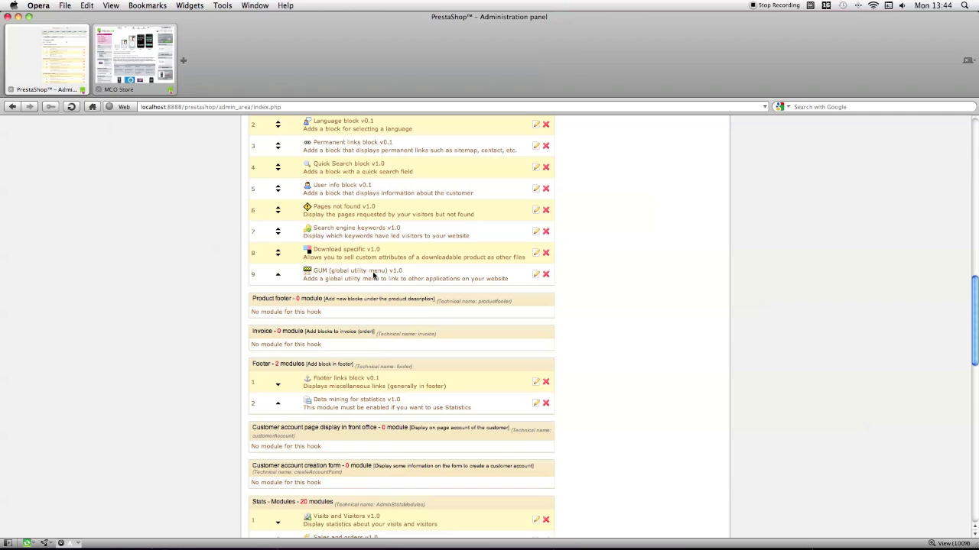
pyautogui.moveTo(295, 272); pyautogui.dragTo(295, 272)
pyautogui.scroll(5, 228, 264)
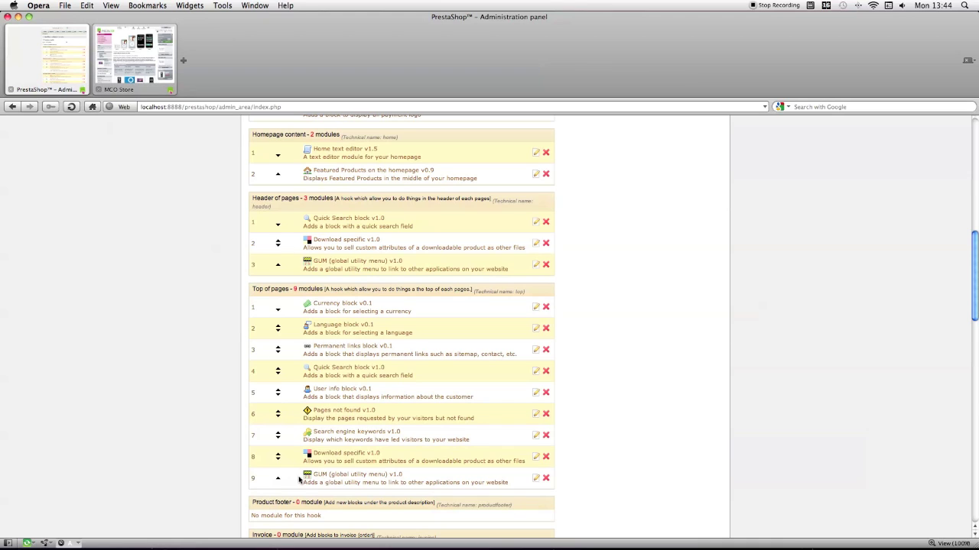
pyautogui.moveTo(294, 479); pyautogui.dragTo(280, 308)
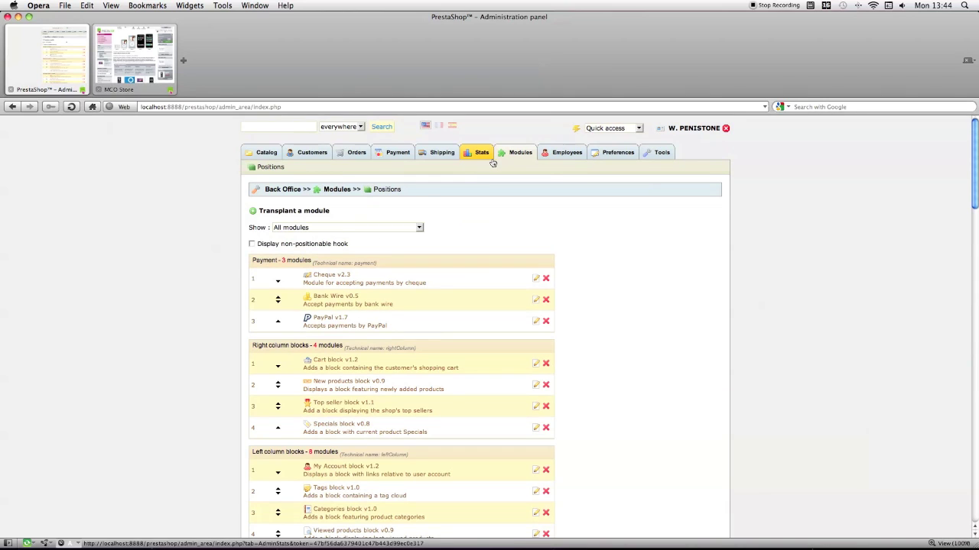
# Step: Open the GUM module's configuration from the modules list again and review its utility list
pyautogui.click(503, 159)
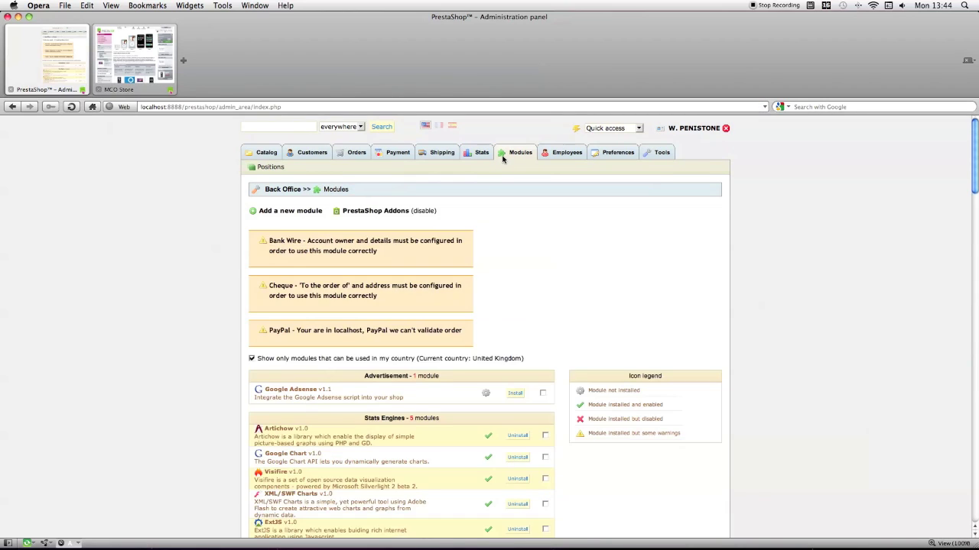
pyautogui.scroll(-12, 465, 378)
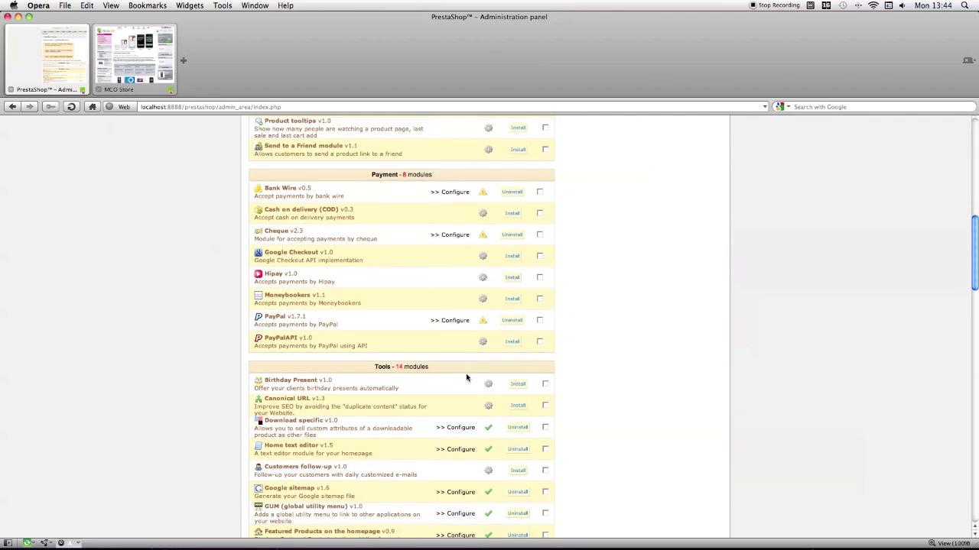
pyautogui.scroll(-2, 466, 377)
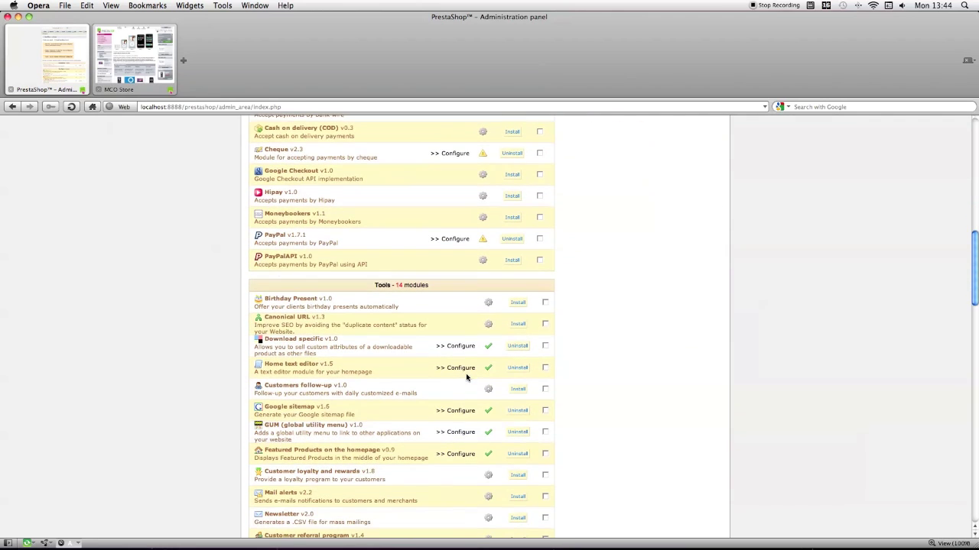
pyautogui.click(458, 432)
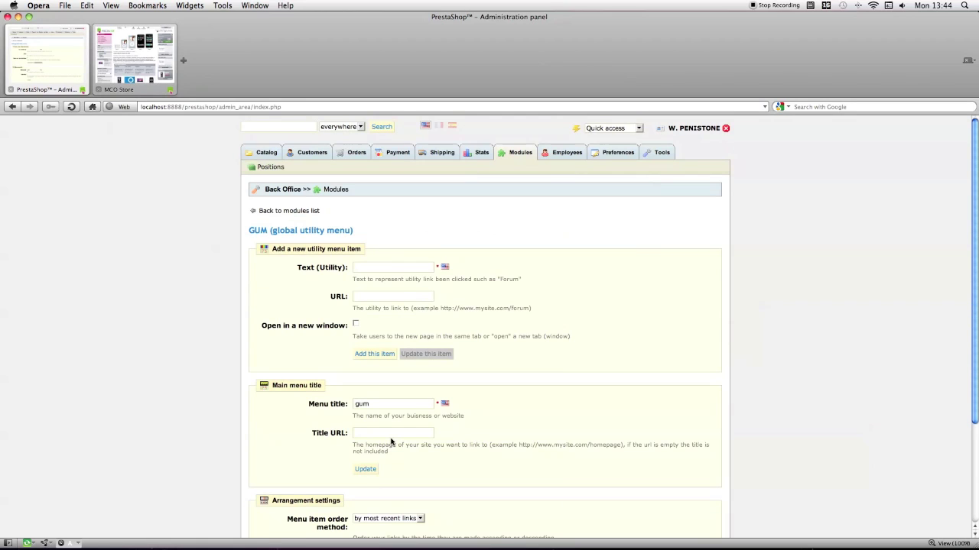
pyautogui.scroll(-3, 391, 442)
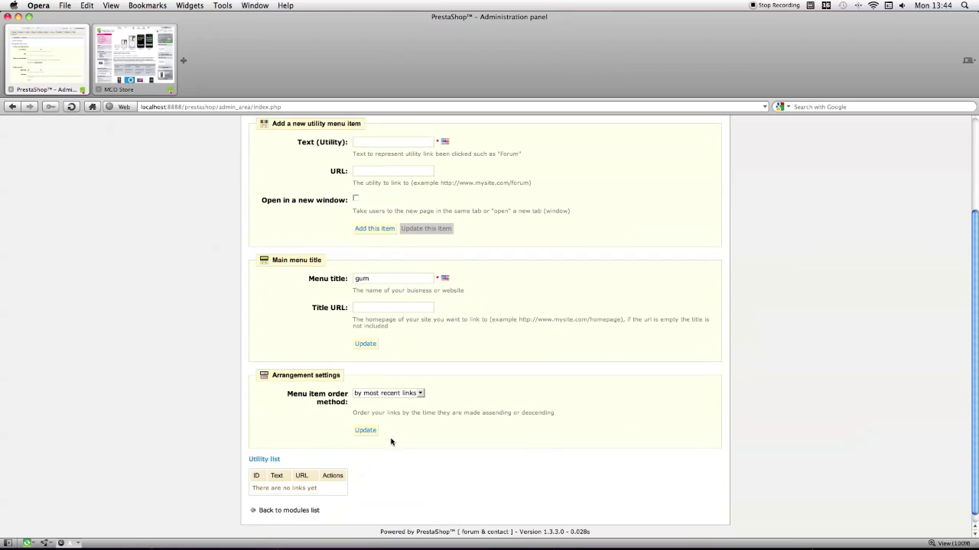
pyautogui.scroll(-1, 391, 442)
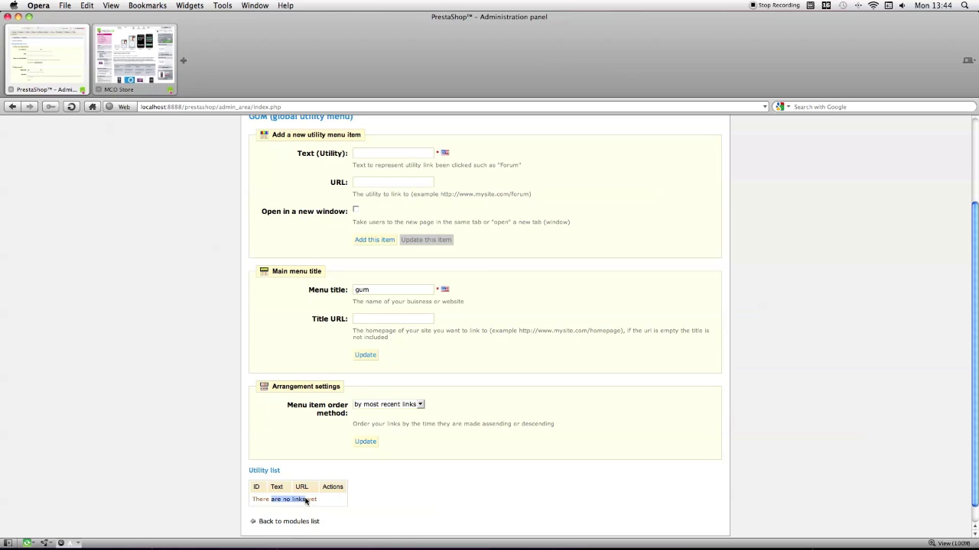
pyautogui.scroll(3, 306, 367)
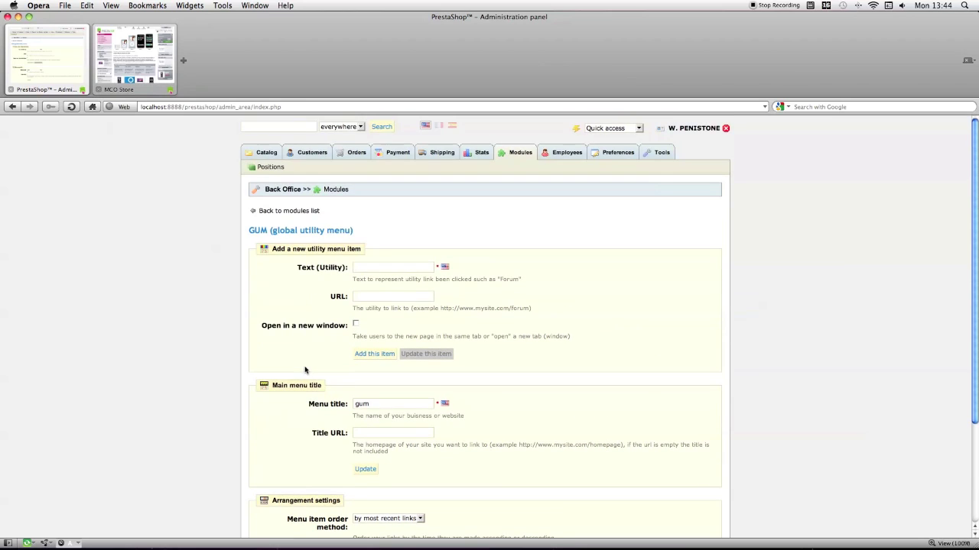
pyautogui.click(369, 266)
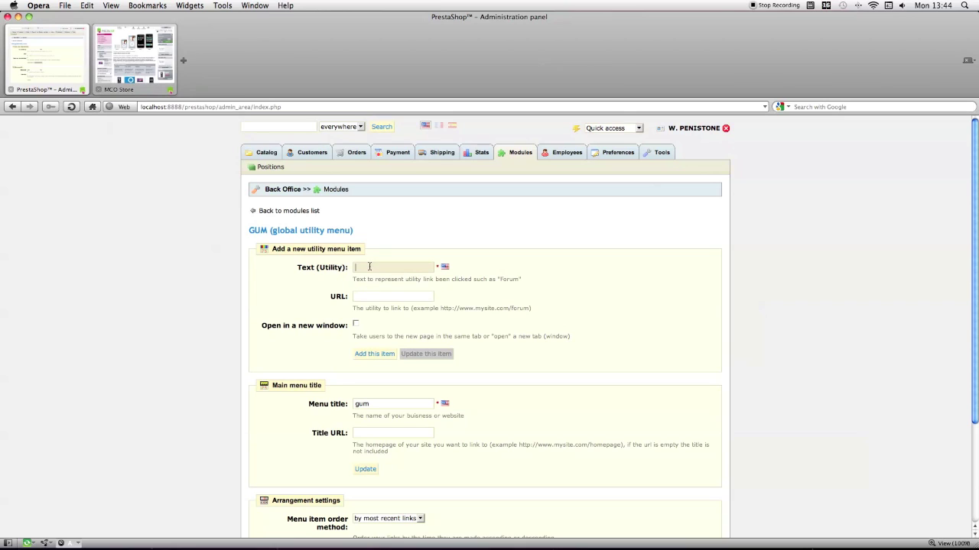
pyautogui.click(153, 88)
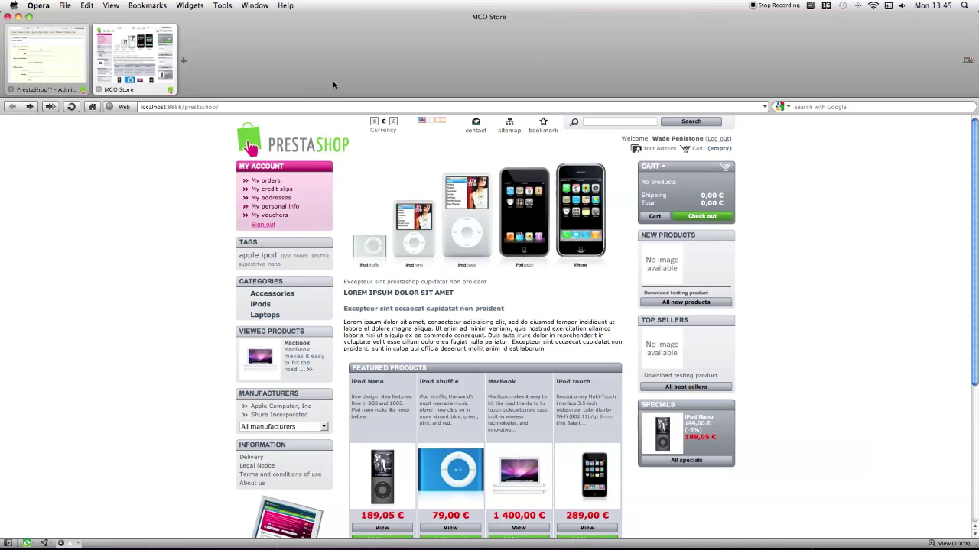
pyautogui.click(25, 50)
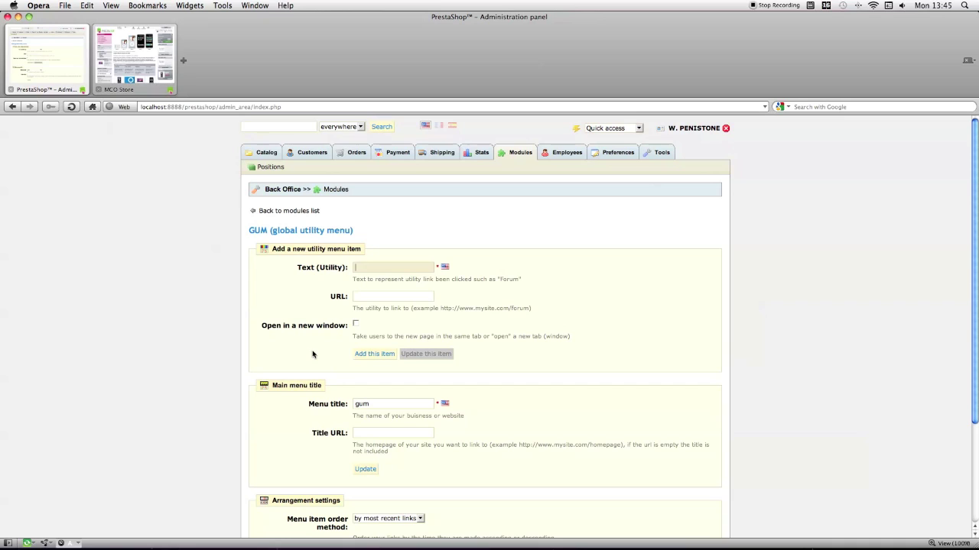
pyautogui.write('Blog')
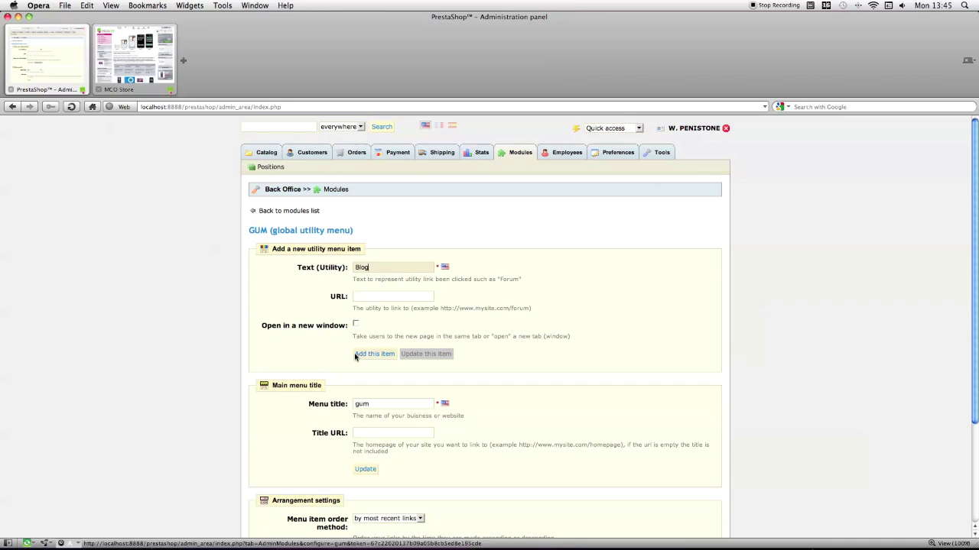
pyautogui.click(364, 296)
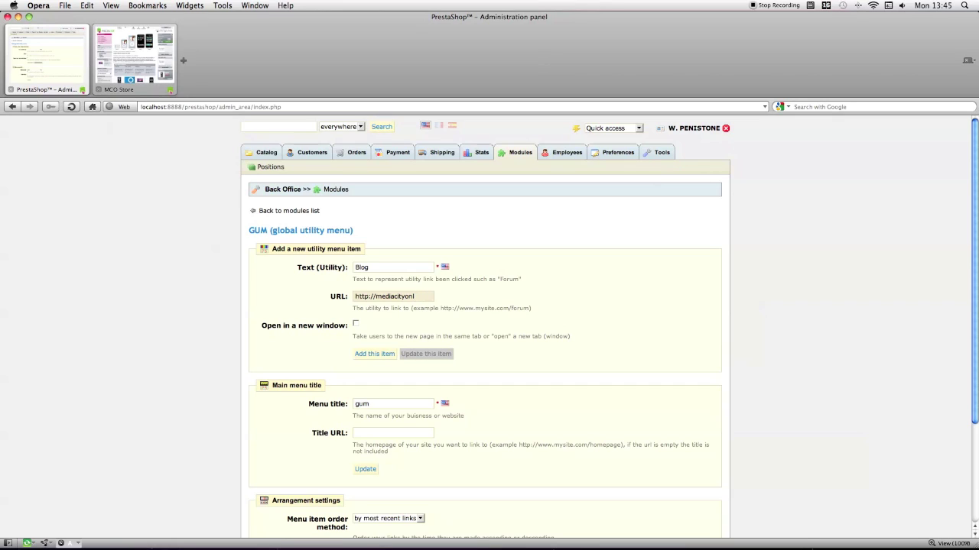
pyautogui.write('t/news')
pyautogui.doubleClick(367, 270)
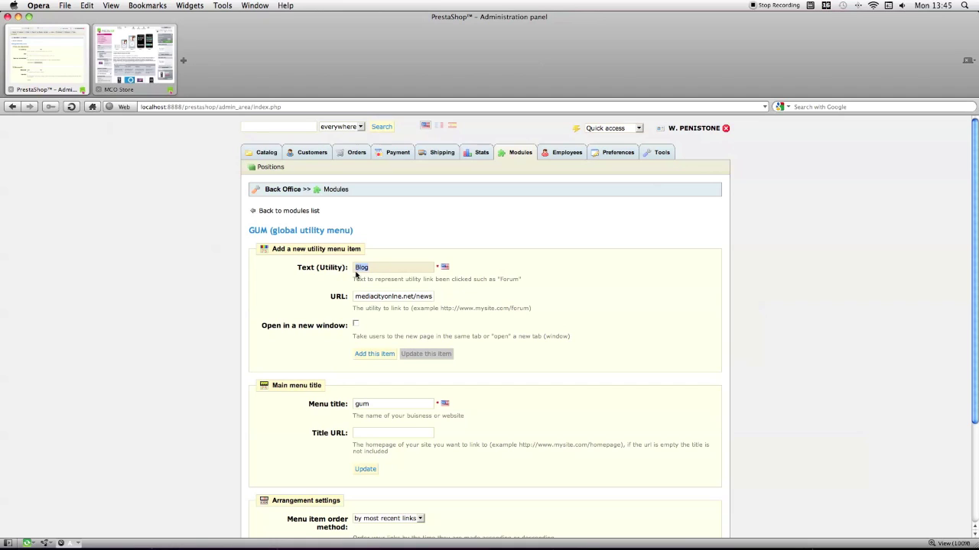
pyautogui.click(366, 268)
pyautogui.moveTo(355, 298); pyautogui.dragTo(423, 304)
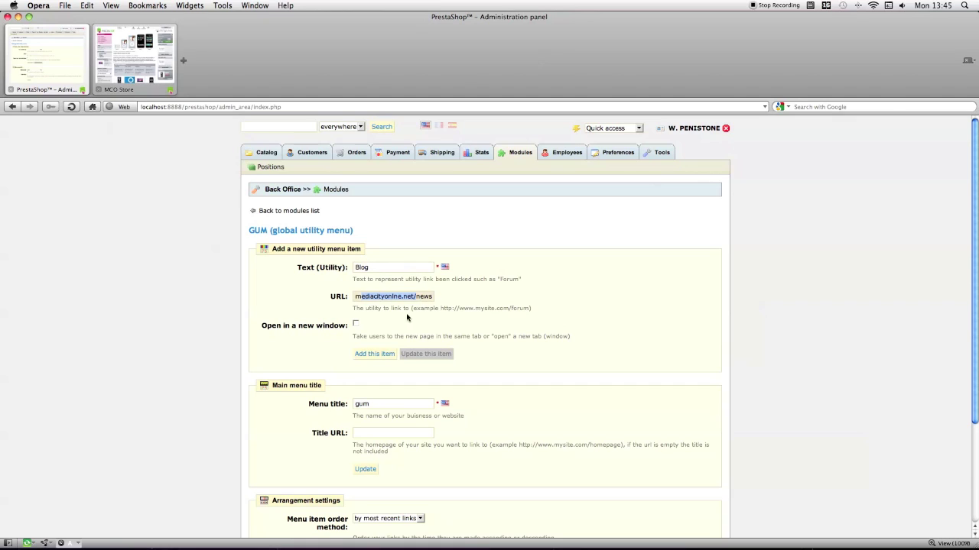
# Step: Set the Blog item to open in a new window, add it to the utility menu, and review the utility list
pyautogui.click(401, 323)
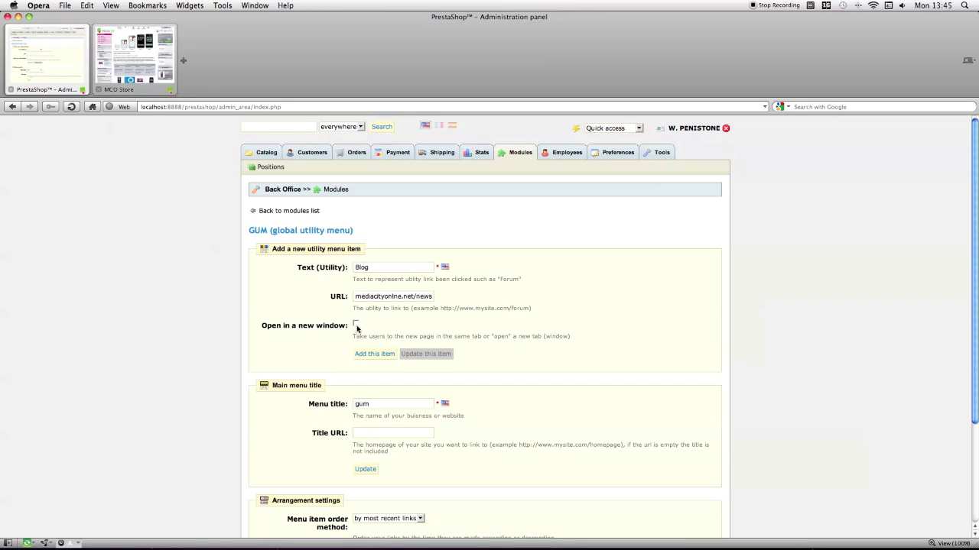
pyautogui.click(367, 354)
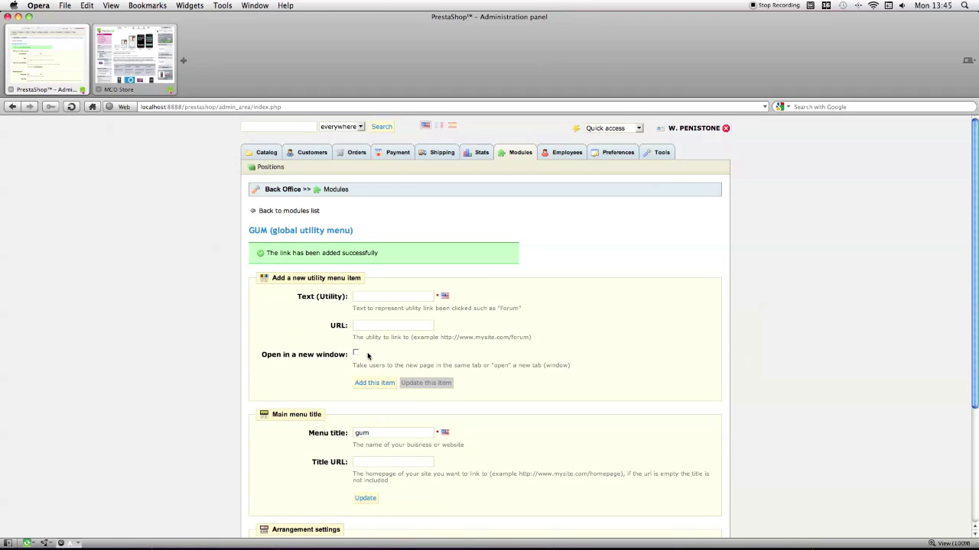
pyautogui.scroll(-5, 240, 247)
pyautogui.scroll(5, 222, 201)
# Step: Reload the MCO Store front page and follow the Blog link in the GUM header menu to test it
pyautogui.click(145, 62)
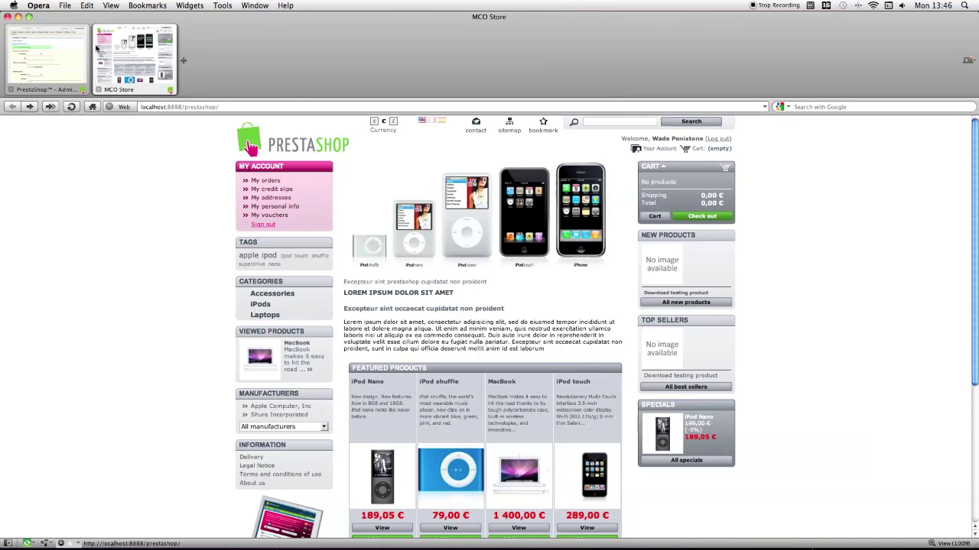
pyautogui.click(73, 51)
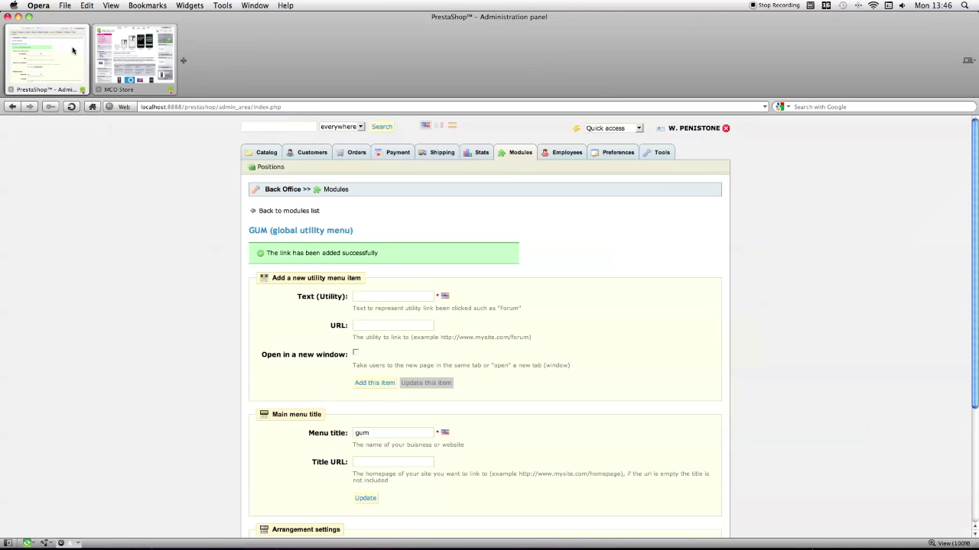
pyautogui.click(134, 85)
pyautogui.click(71, 107)
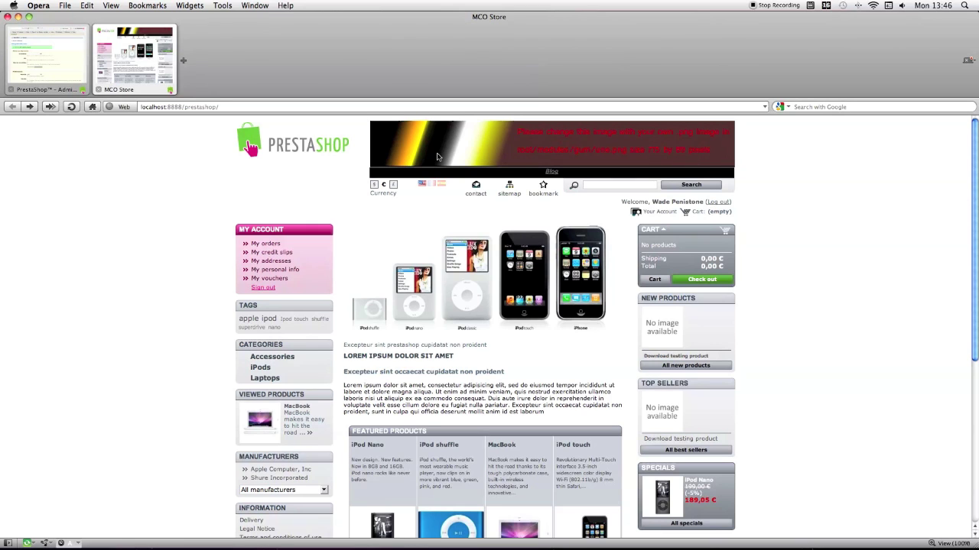
pyautogui.click(55, 42)
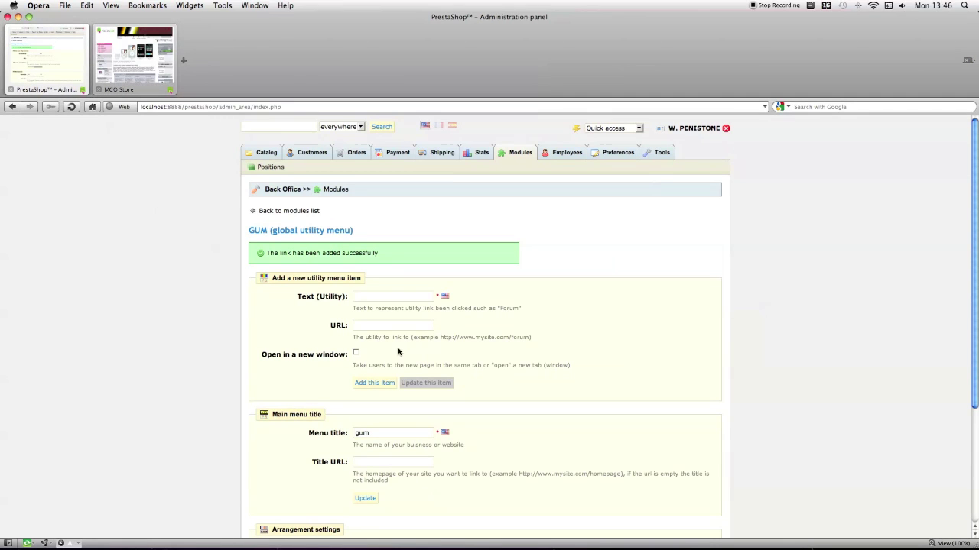
pyautogui.click(127, 81)
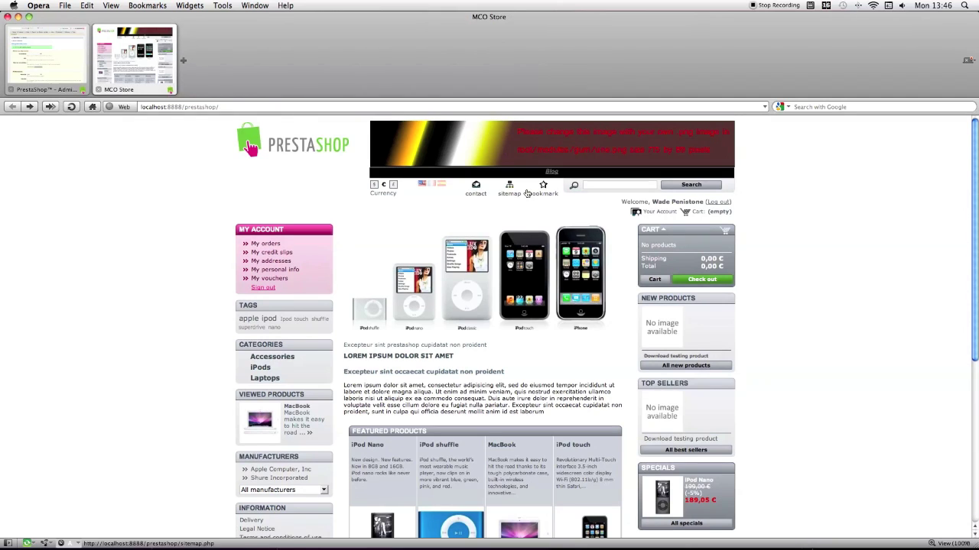
pyautogui.click(551, 173)
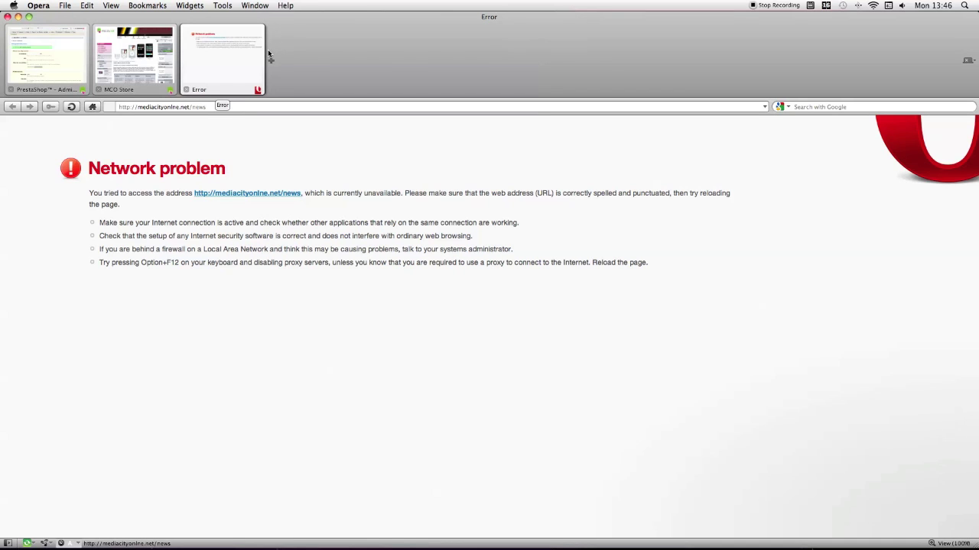
pyautogui.click(134, 58)
pyautogui.click(50, 64)
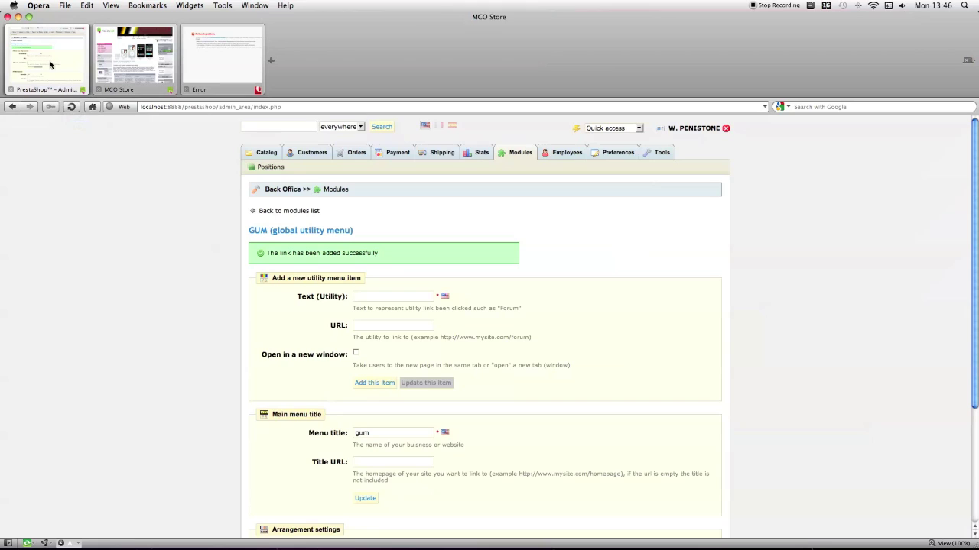
pyautogui.scroll(-4, 280, 251)
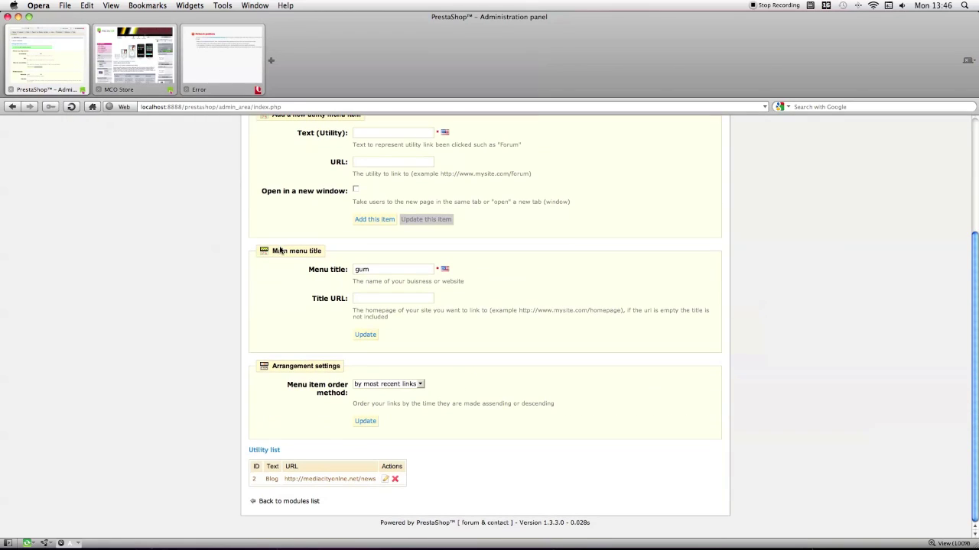
pyautogui.click(384, 480)
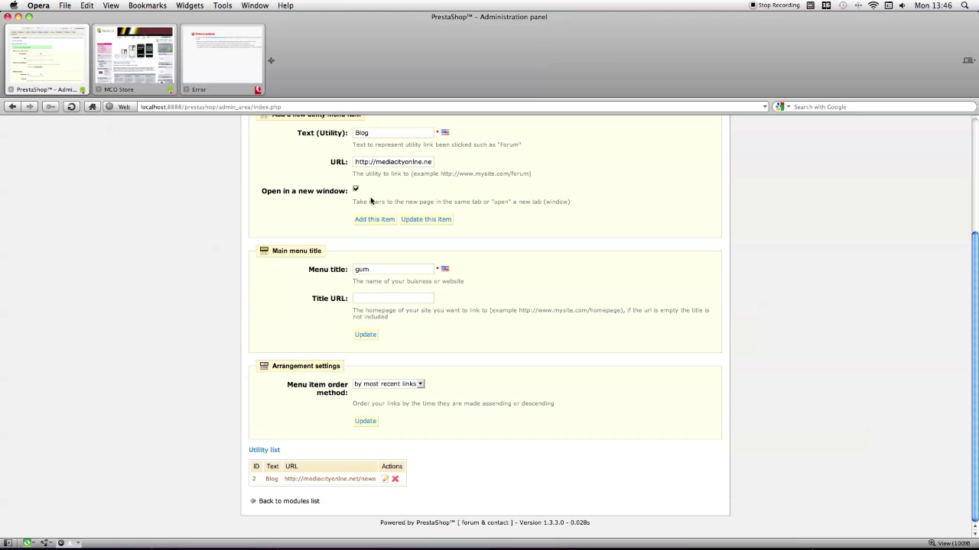
pyautogui.click(413, 163)
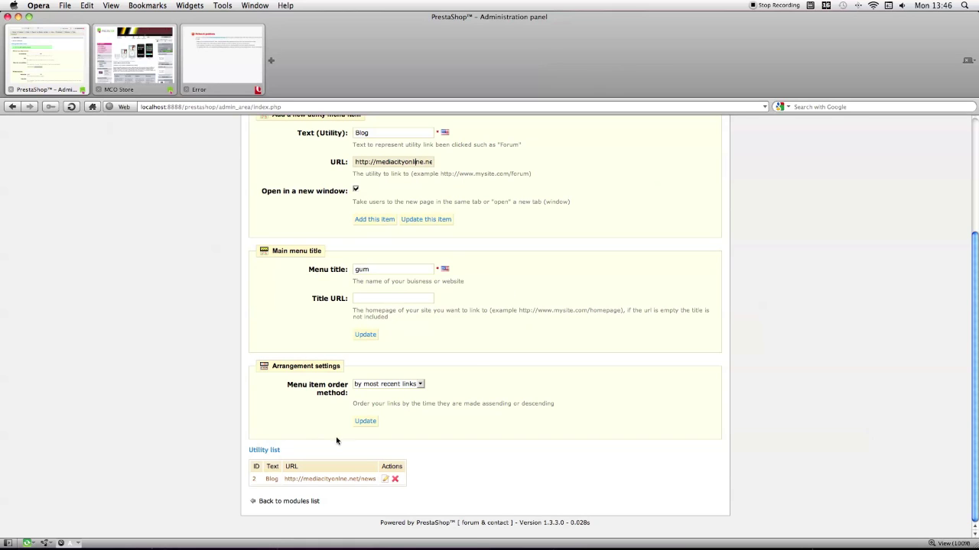
pyautogui.click(439, 219)
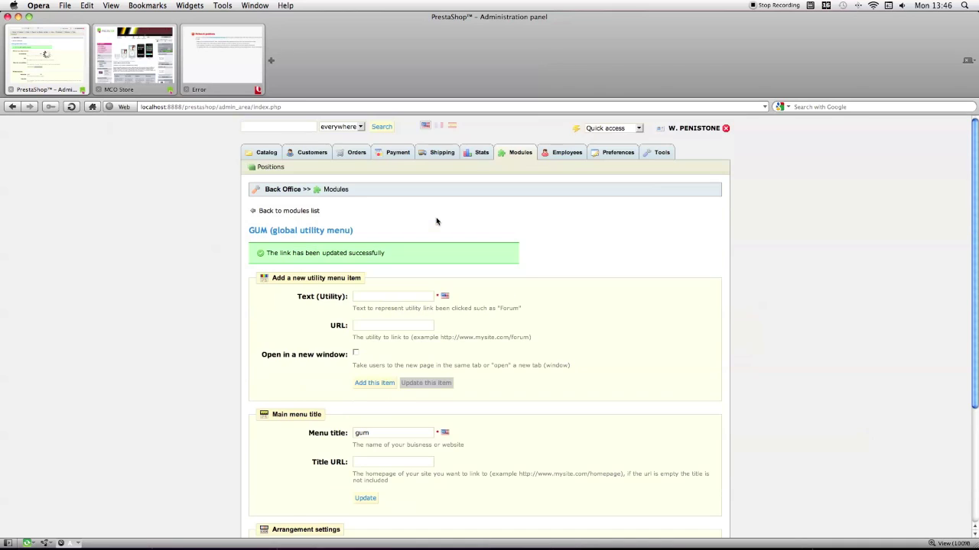
# Step: Close the error page, reload the store front page, and test the corrected Blog link, dismissing the script alert and closing the news page
pyautogui.click(147, 34)
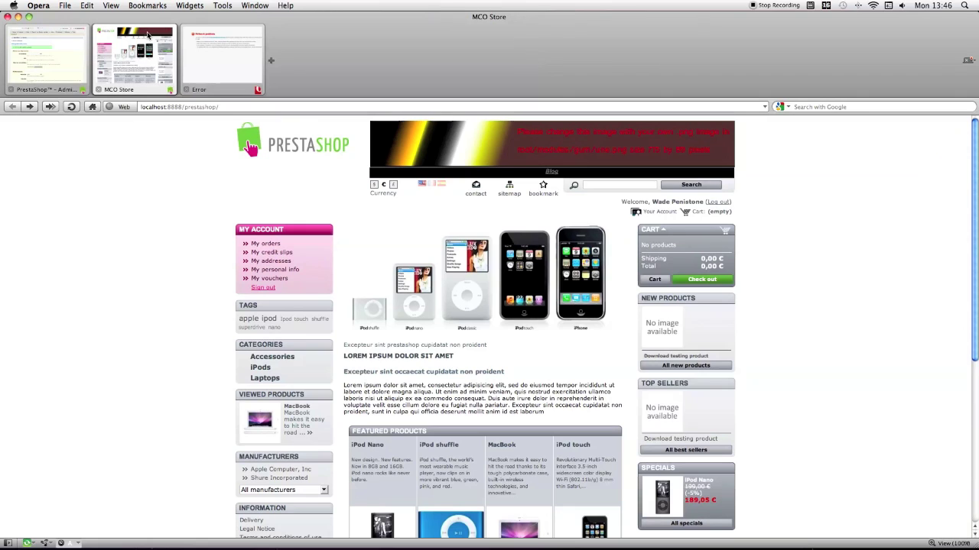
pyautogui.click(184, 90)
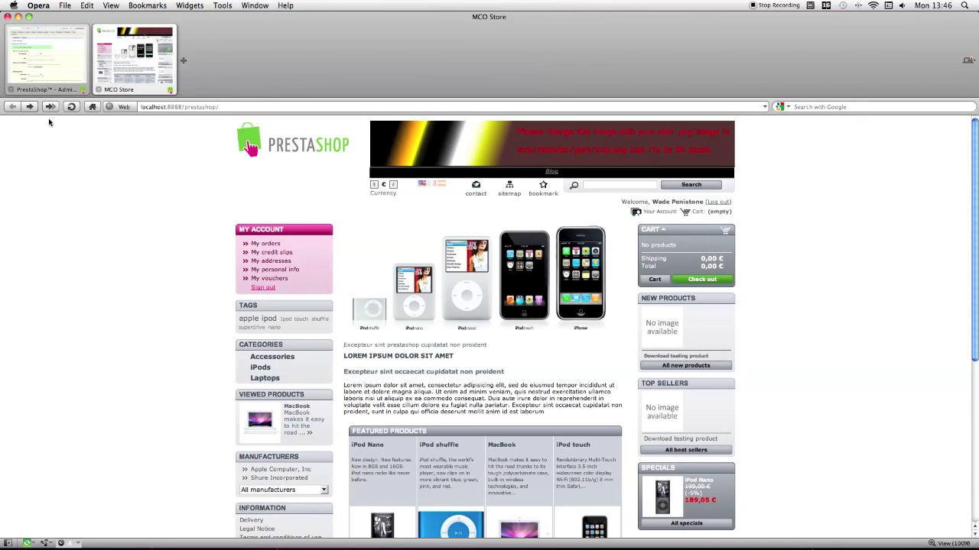
pyautogui.click(70, 108)
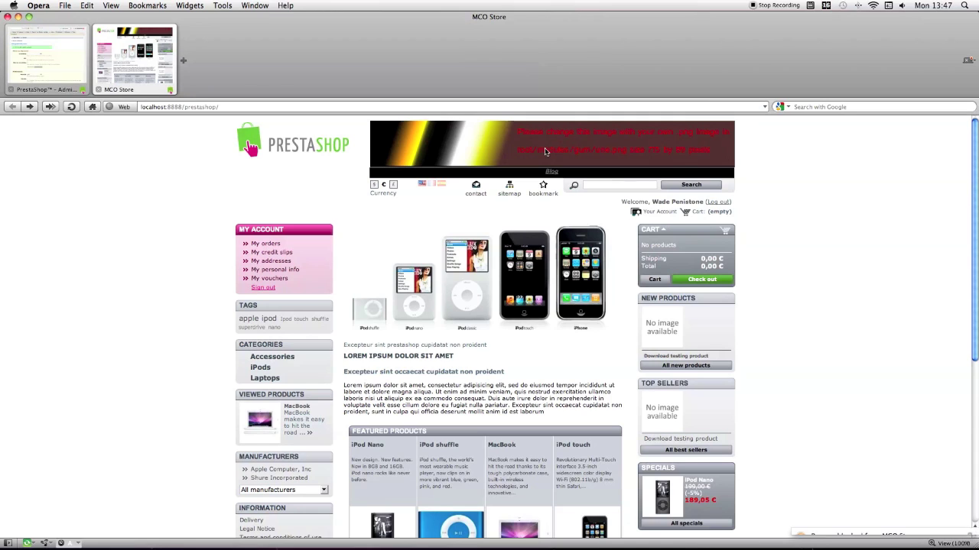
pyautogui.click(554, 174)
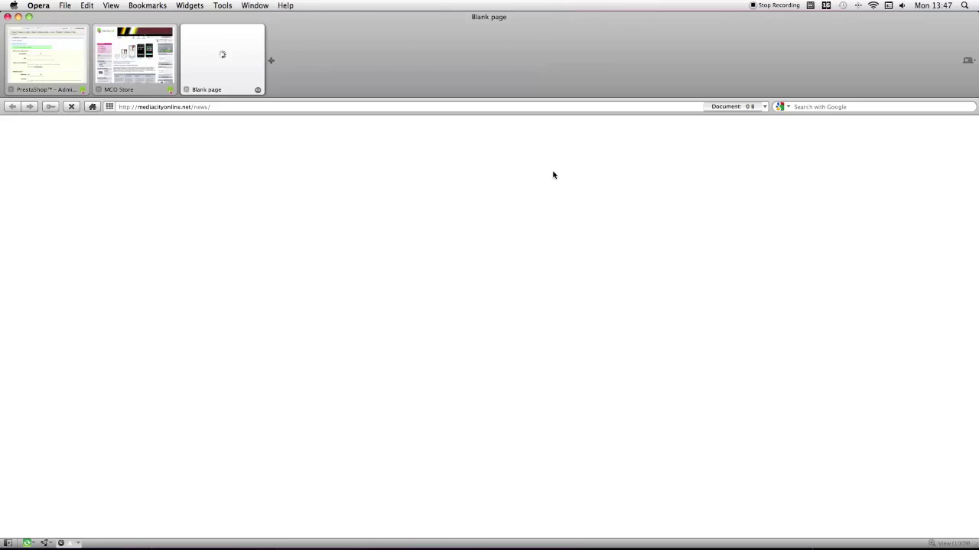
pyautogui.click(71, 107)
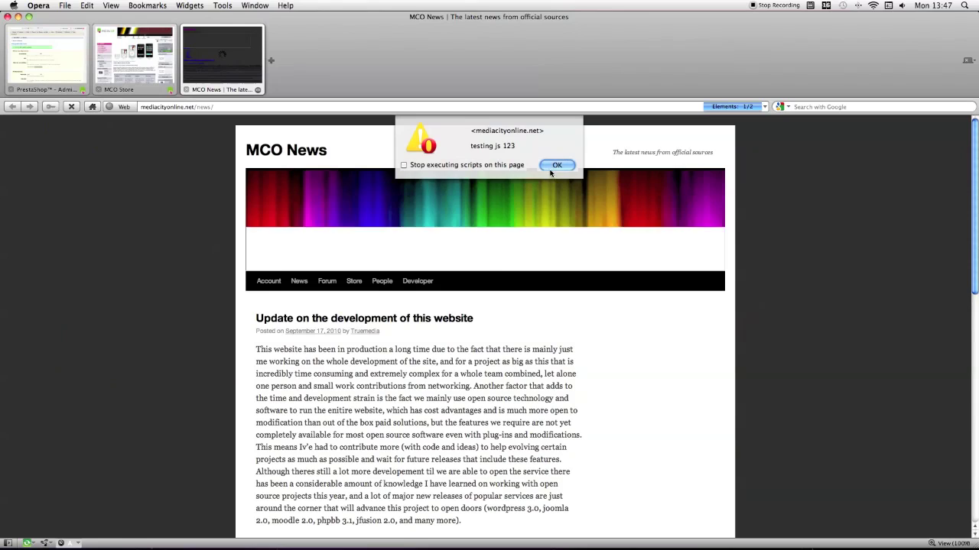
pyautogui.click(551, 167)
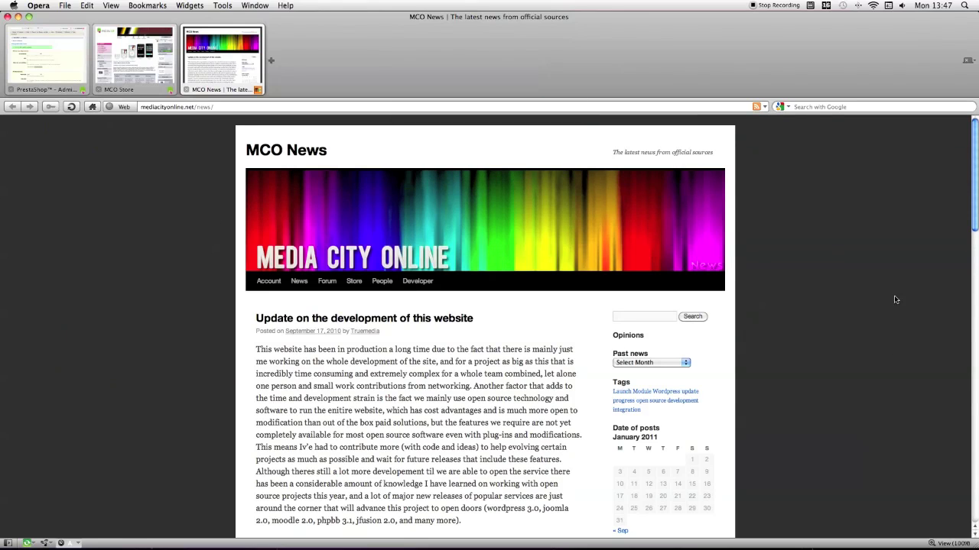
pyautogui.click(186, 90)
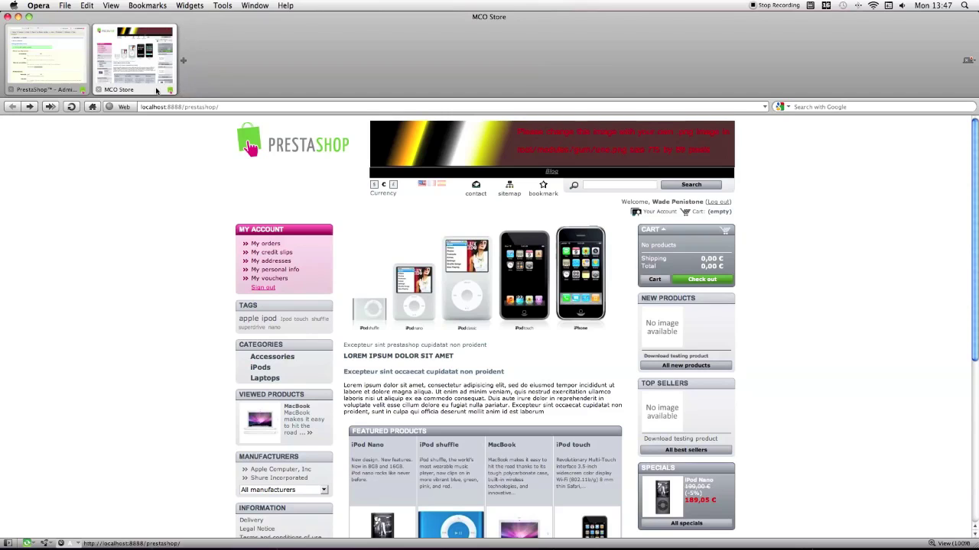
# Step: Edit the Blog item in the utility list to disable opening in a new window, and save the update
pyautogui.click(59, 89)
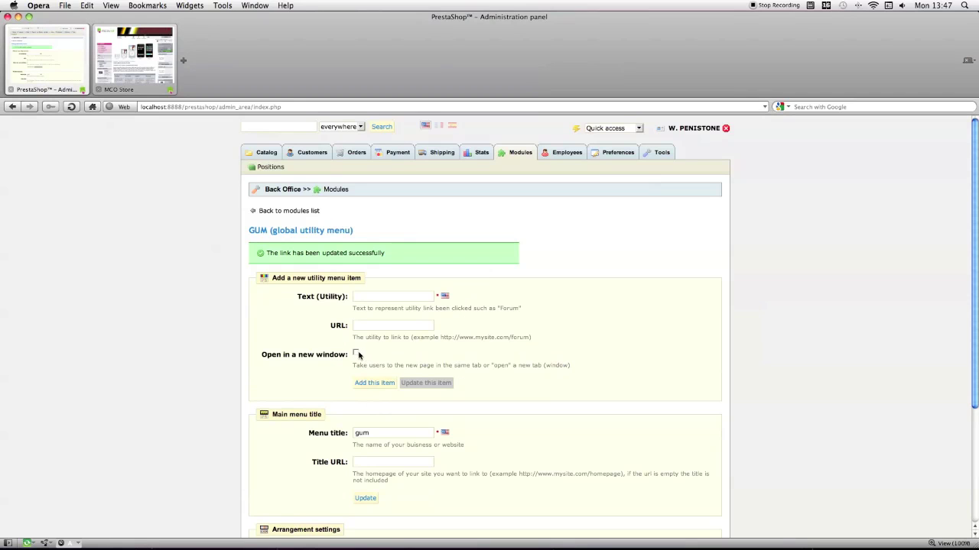
pyautogui.scroll(-5, 395, 472)
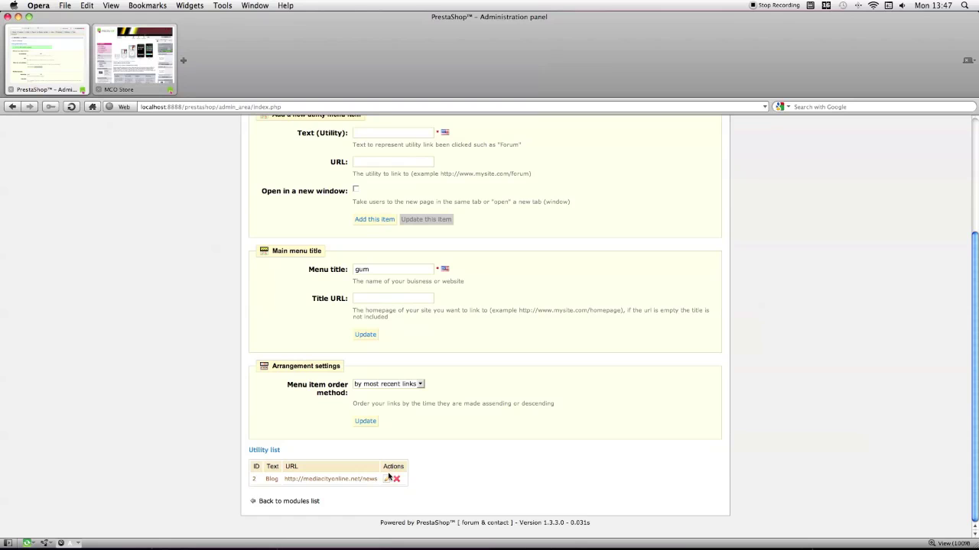
pyautogui.click(387, 480)
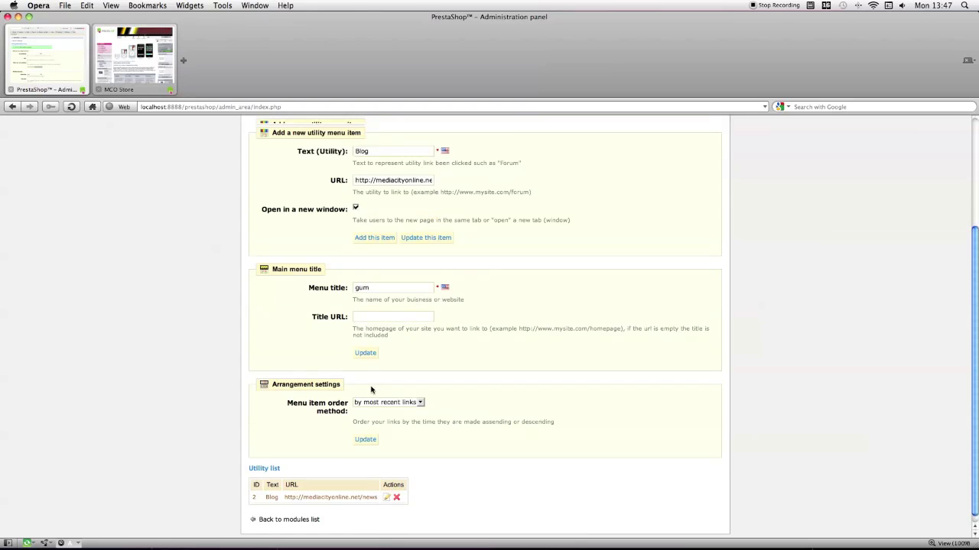
pyautogui.scroll(3, 371, 390)
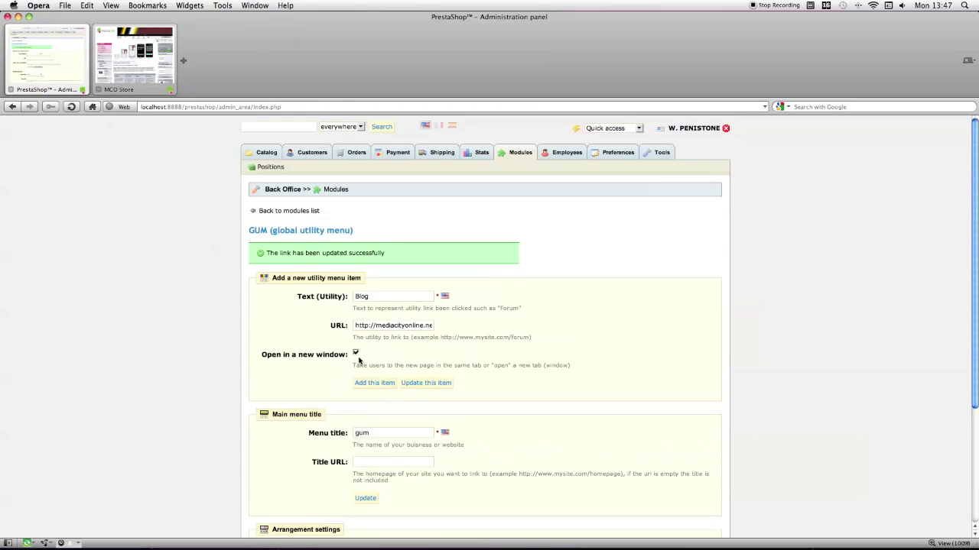
pyautogui.click(433, 384)
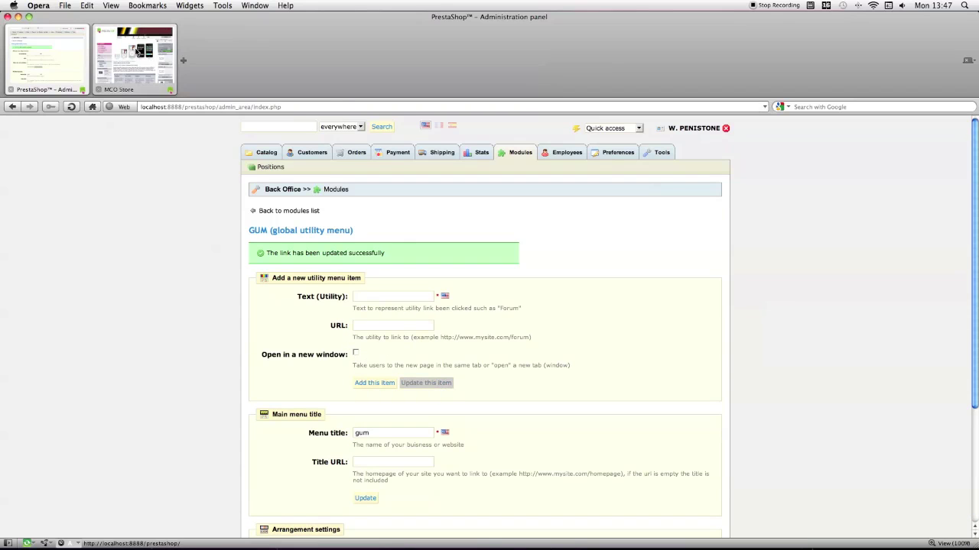
# Step: Test the Blog link from the reloaded store front page, go back, and return to the GUM configuration, dismissing the script alert and pop-up notice
pyautogui.click(136, 54)
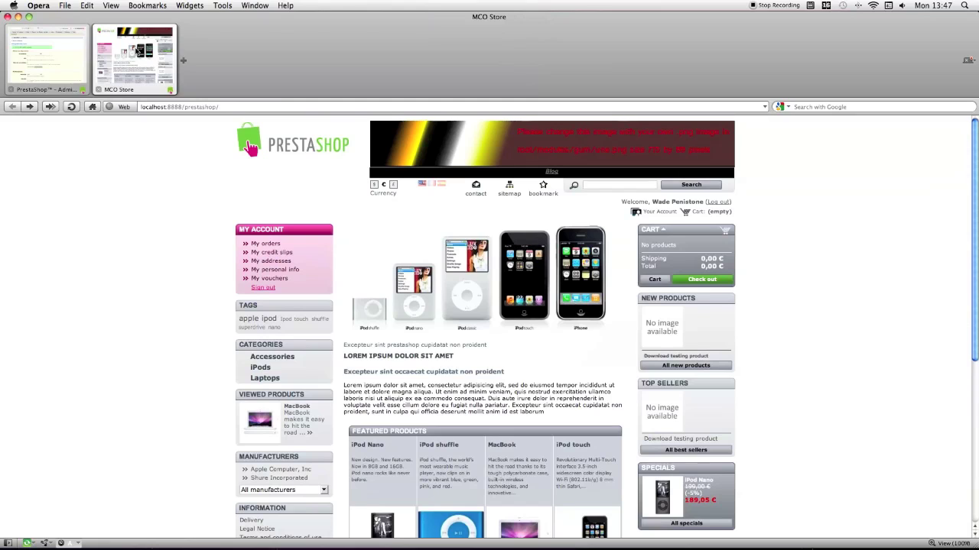
pyautogui.click(71, 106)
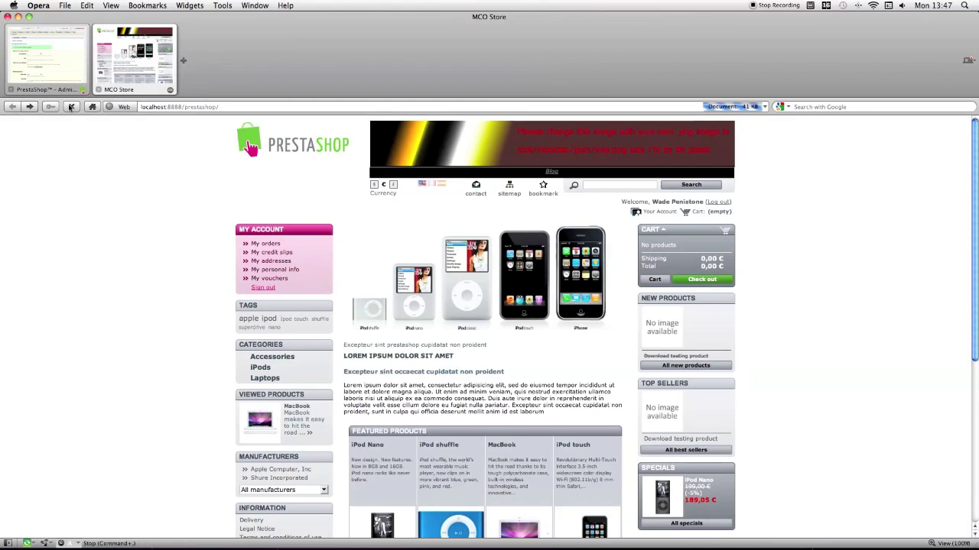
pyautogui.click(551, 171)
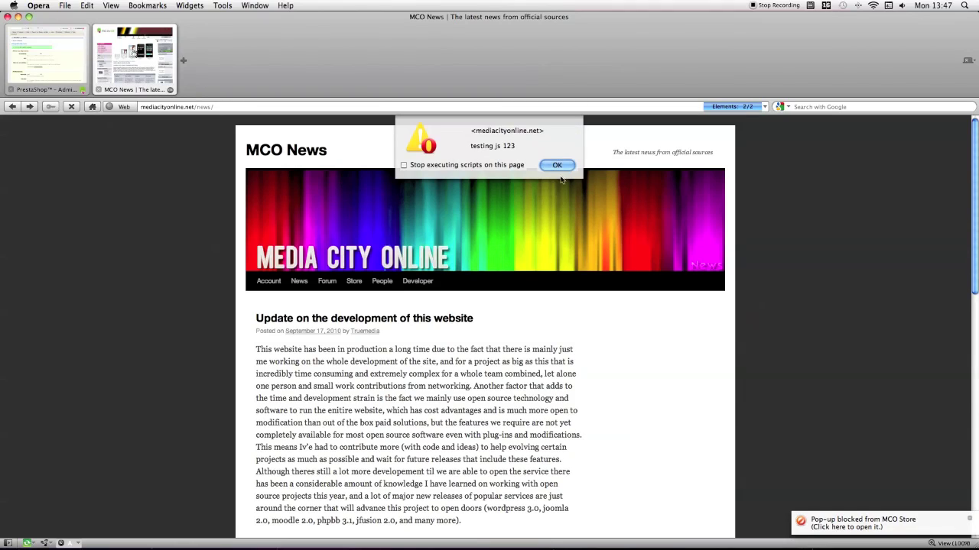
pyautogui.click(557, 166)
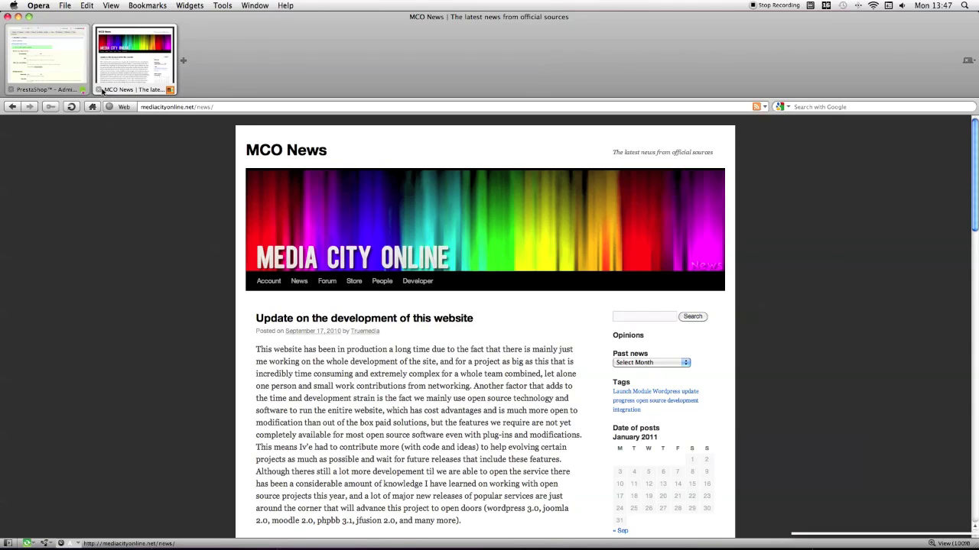
pyautogui.click(12, 107)
pyautogui.click(55, 74)
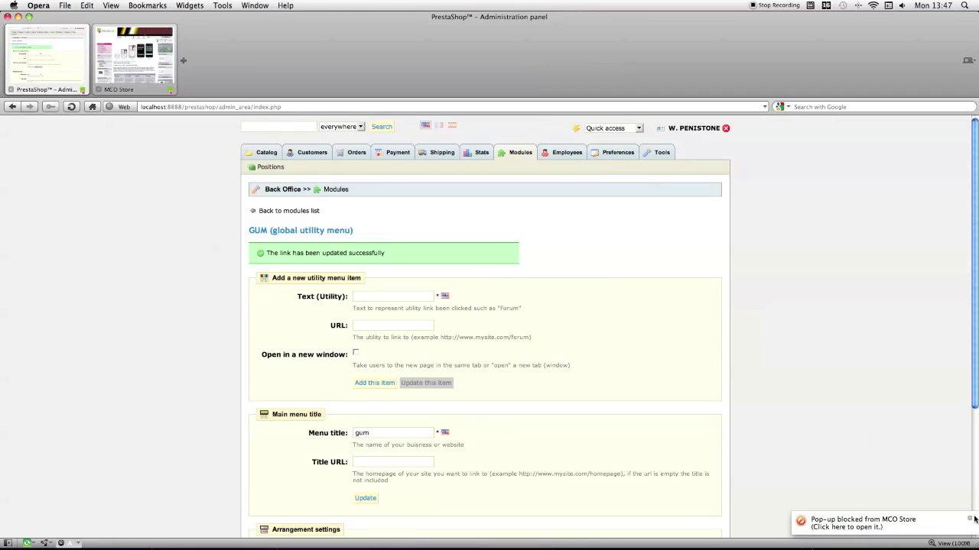
pyautogui.click(970, 520)
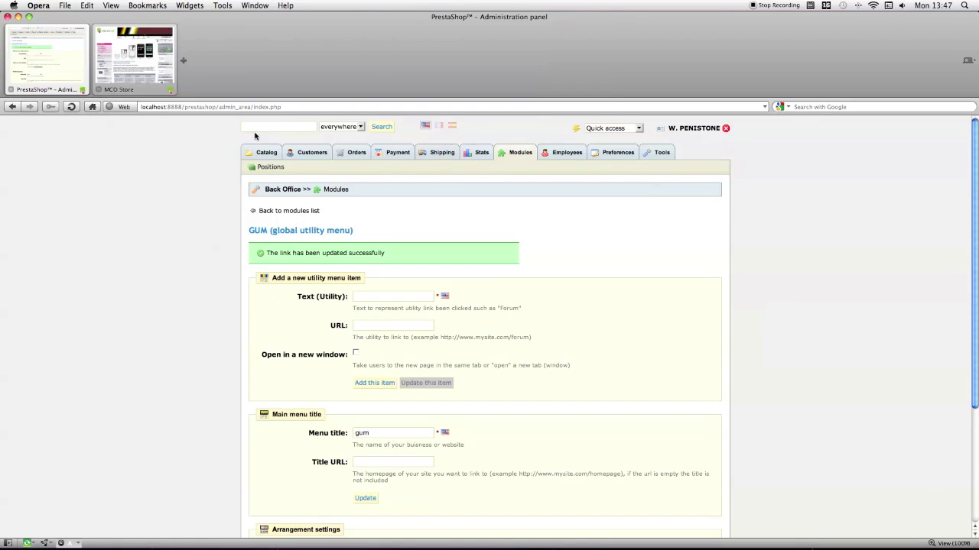
pyautogui.click(134, 57)
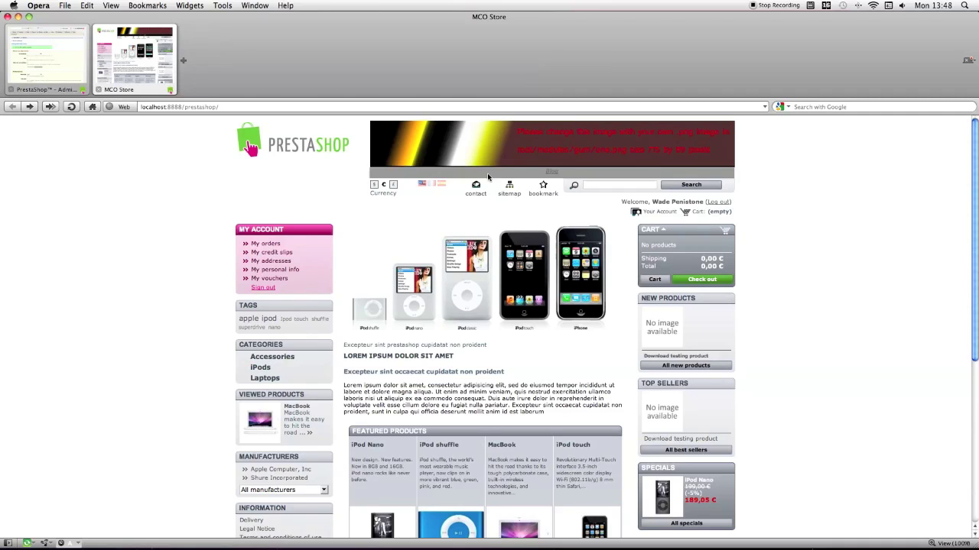
pyautogui.hotkey('ctrl', 'Tab')
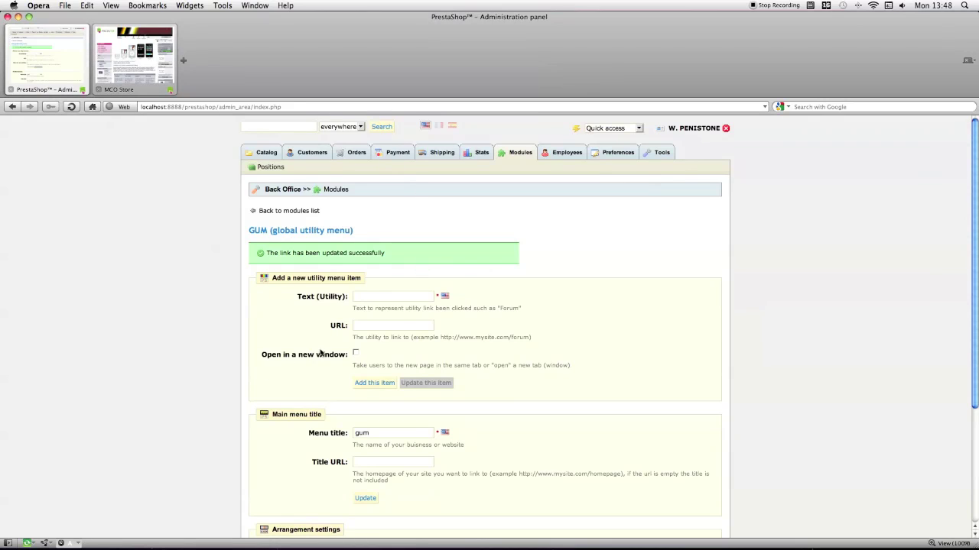
pyautogui.click(370, 297)
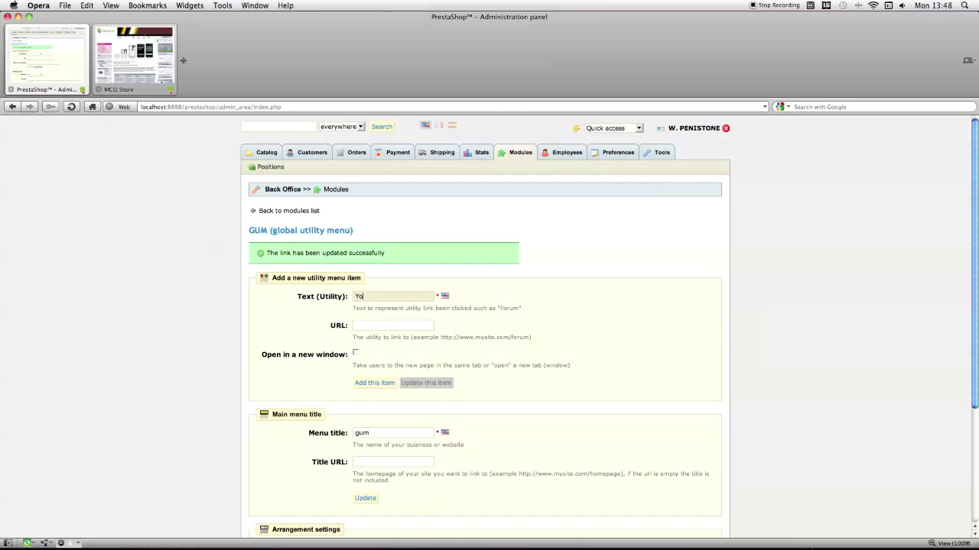
pyautogui.click(378, 324)
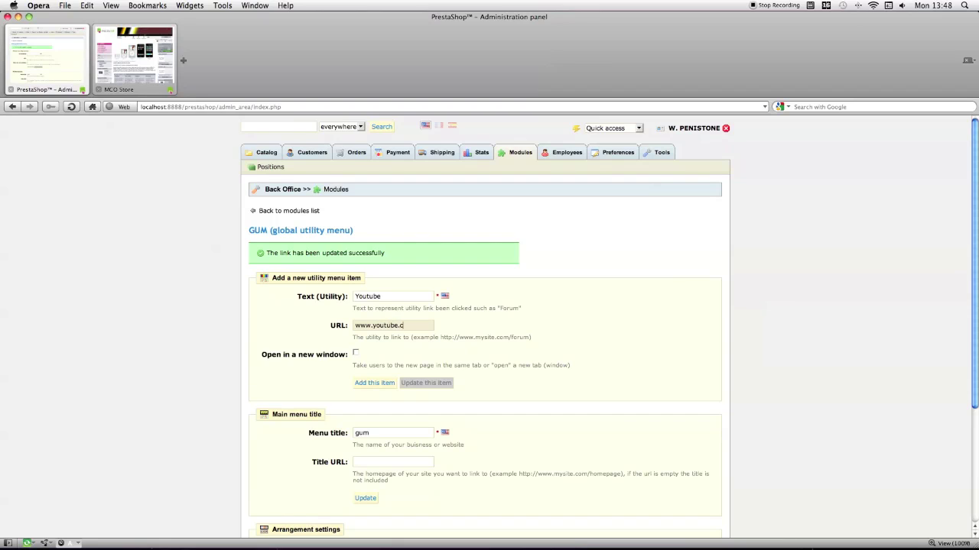
pyautogui.click(365, 383)
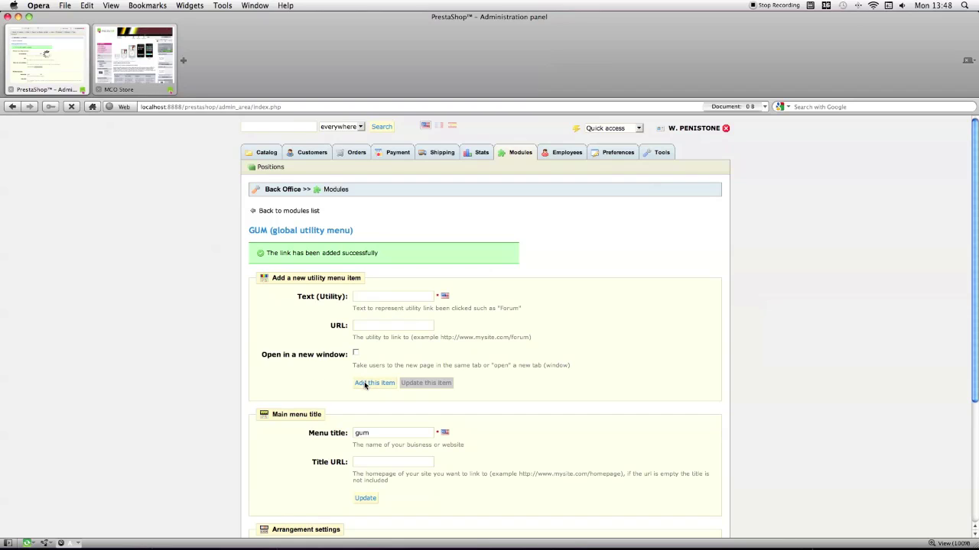
pyautogui.click(160, 48)
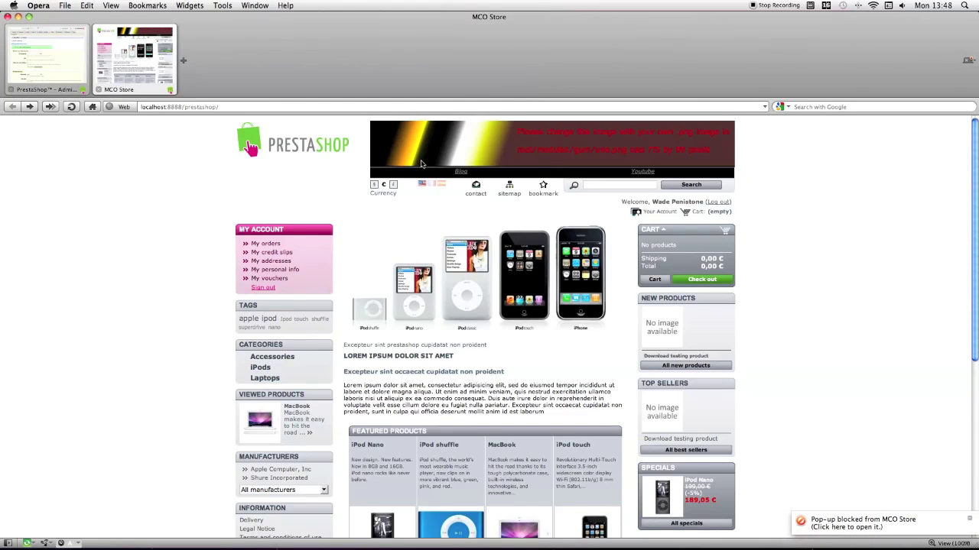
pyautogui.click(75, 80)
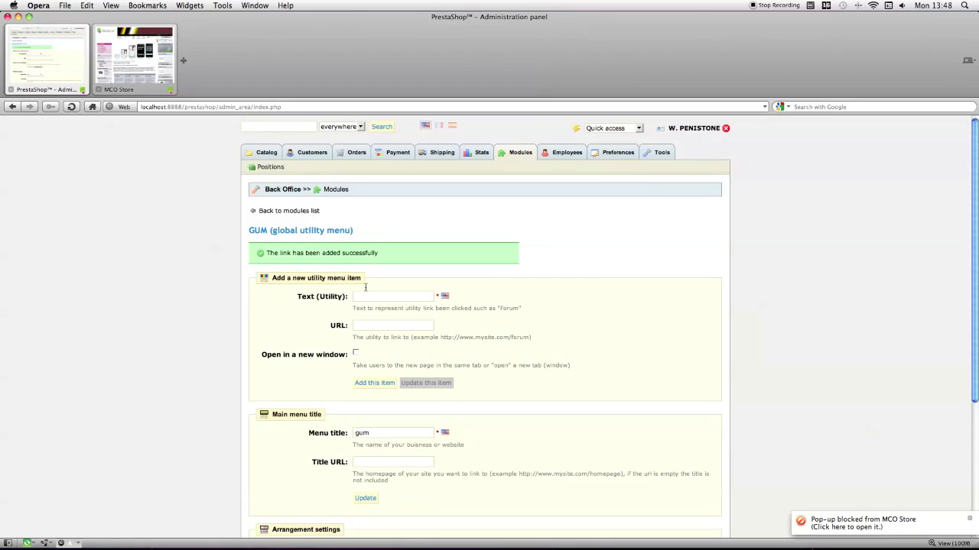
pyautogui.click(406, 297)
pyautogui.write('www.facebook.com')
pyautogui.click(411, 324)
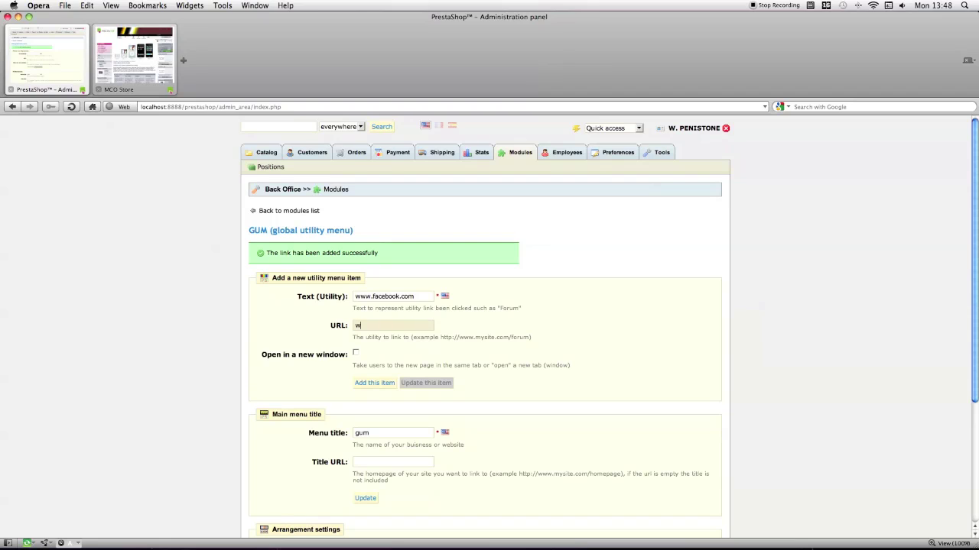
pyautogui.click(419, 296)
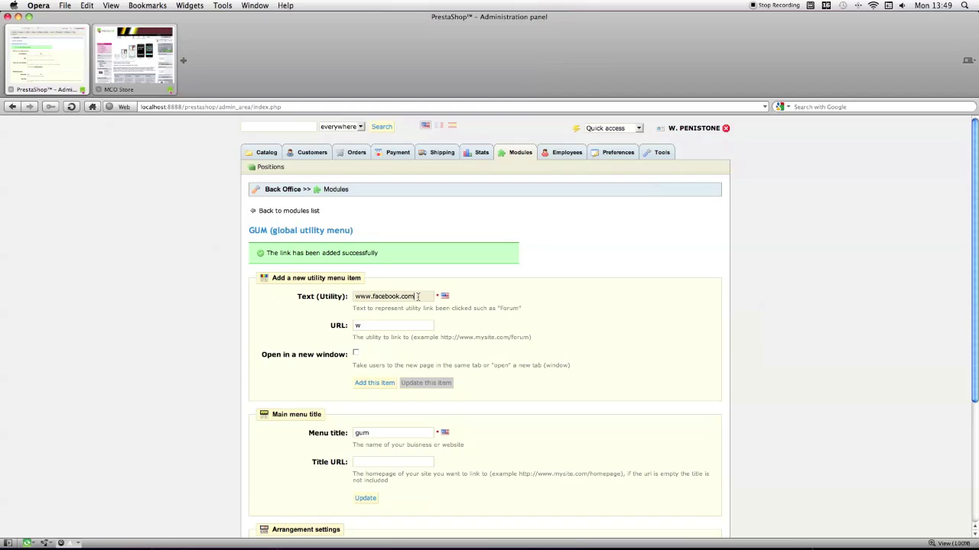
pyautogui.moveTo(418, 296); pyautogui.dragTo(318, 288)
pyautogui.rightClick(363, 298)
pyautogui.click(384, 355)
pyautogui.press('Tab')
pyautogui.press('super+v')
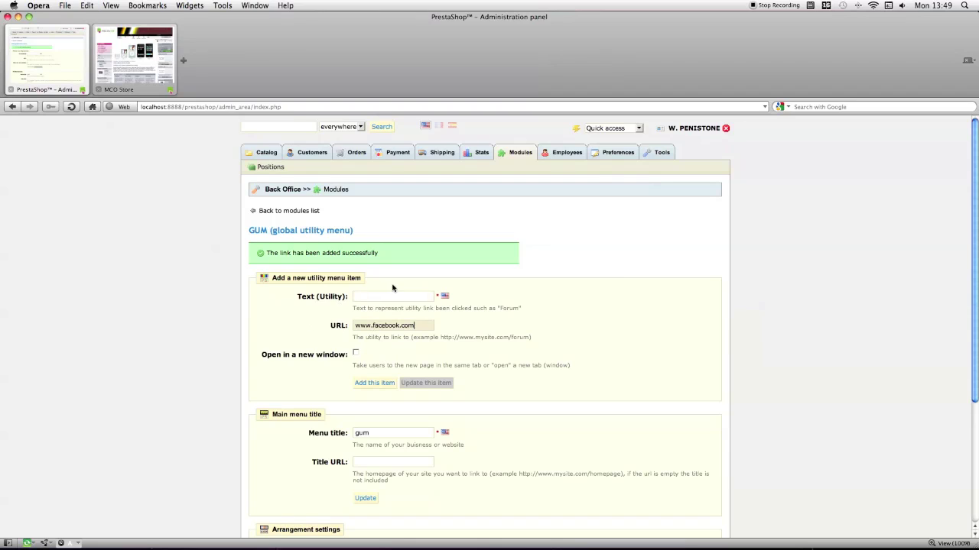
pyautogui.click(383, 297)
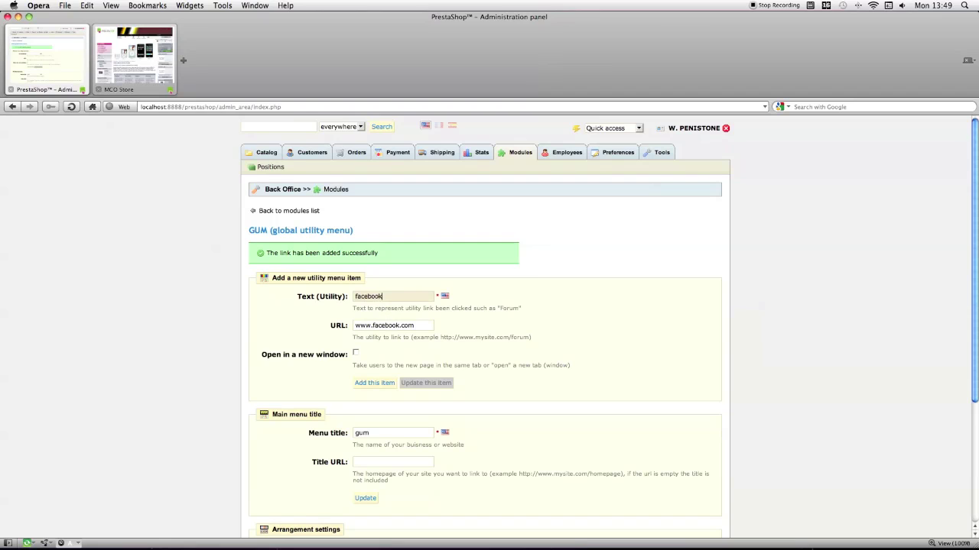
pyautogui.click(374, 383)
# Step: Reload the store front page and examine the utility menu items, checking back with the empty item form in the GUM configuration
pyautogui.click(119, 52)
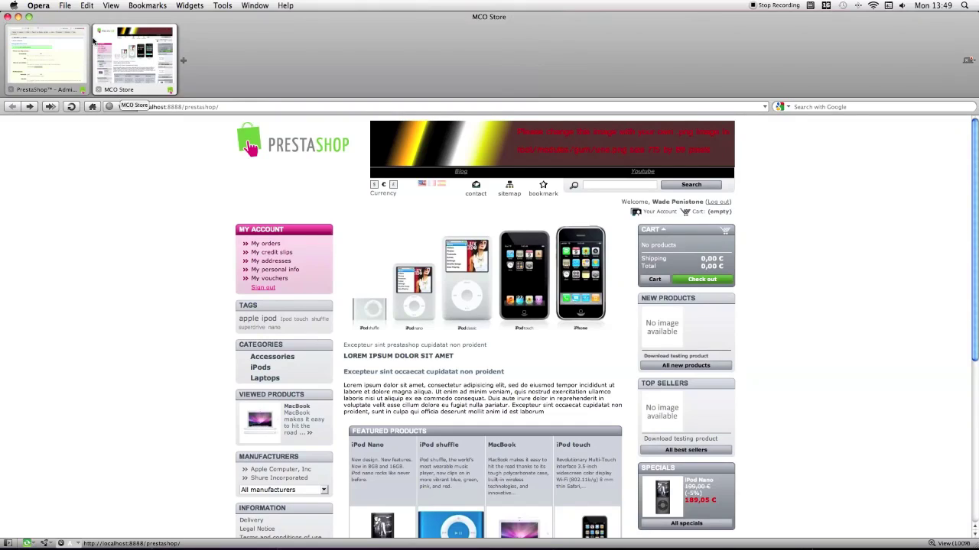
pyautogui.click(73, 107)
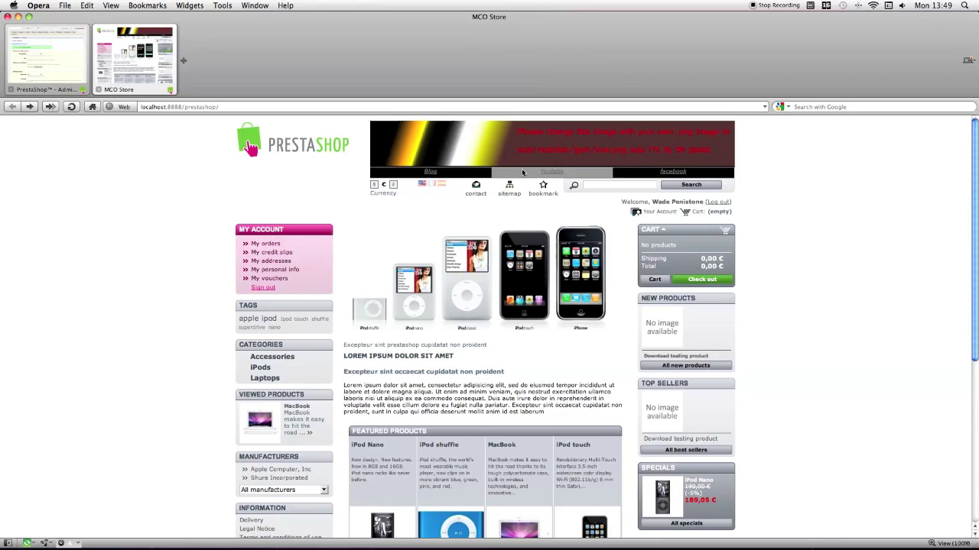
pyautogui.click(48, 57)
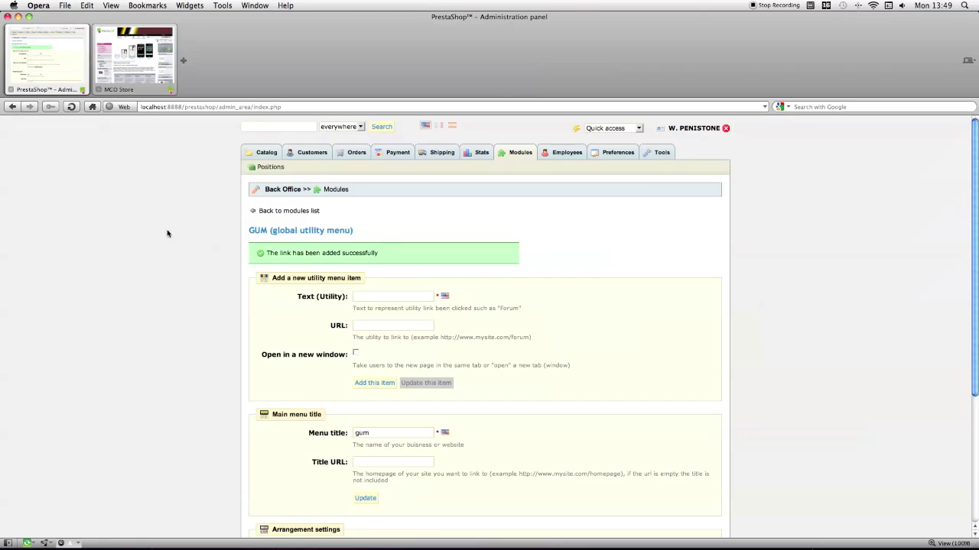
pyautogui.click(424, 323)
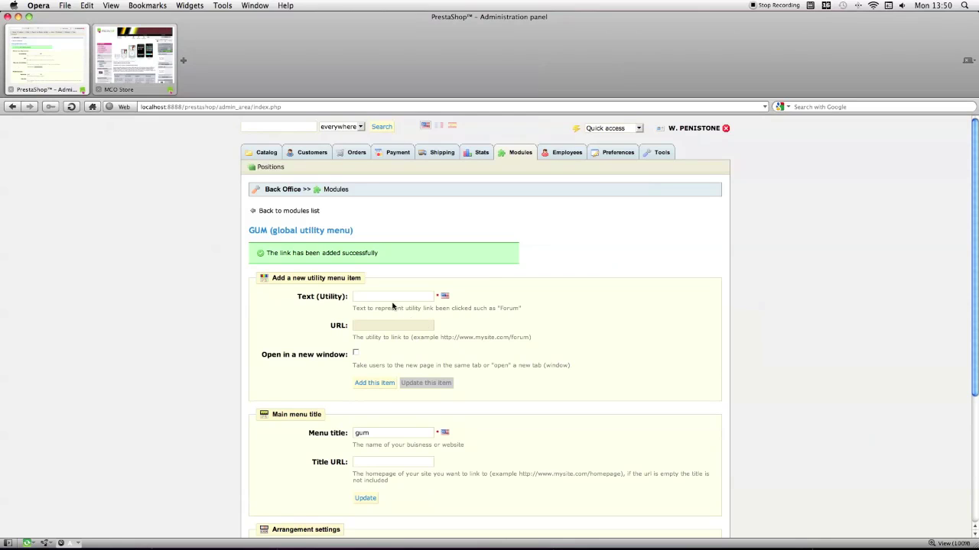
pyautogui.click(393, 298)
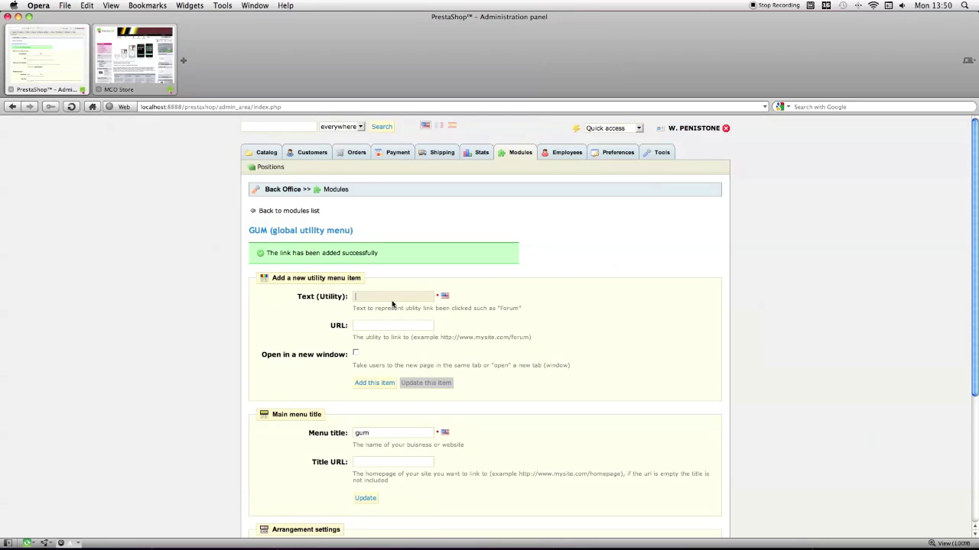
pyautogui.click(149, 65)
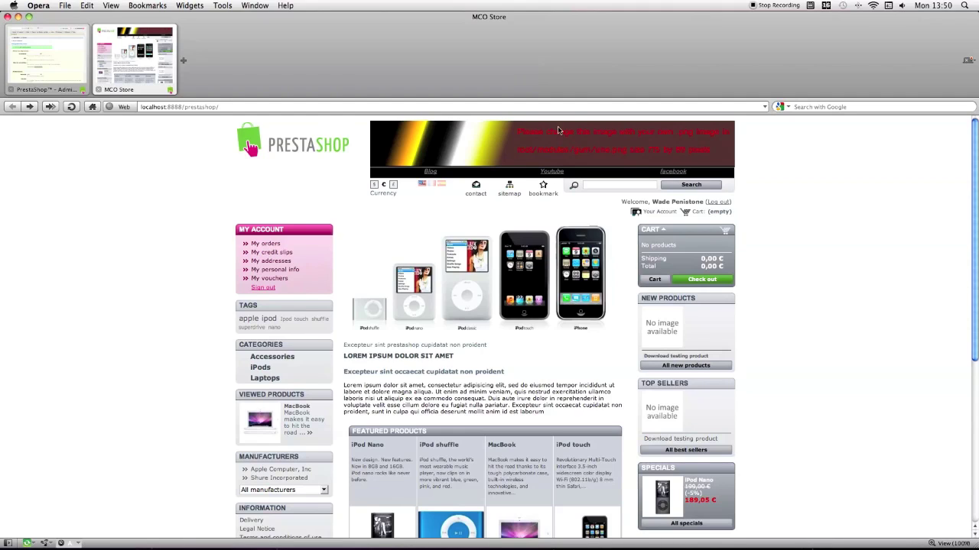
pyautogui.click(72, 62)
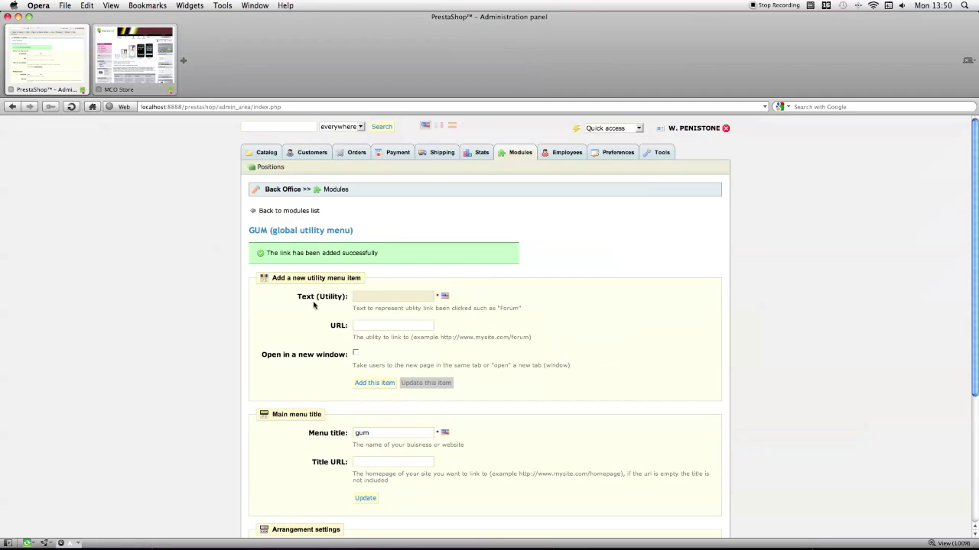
pyautogui.scroll(-2, 453, 384)
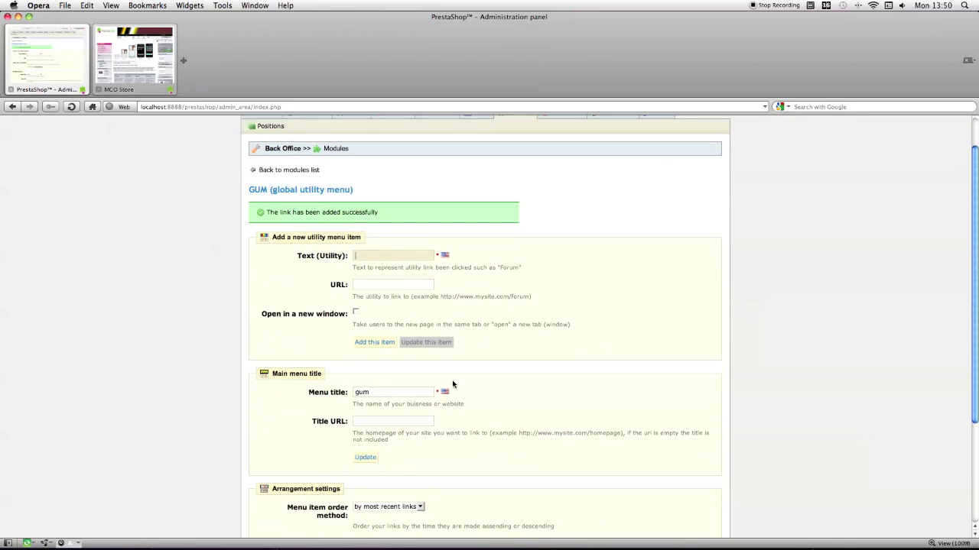
pyautogui.click(403, 393)
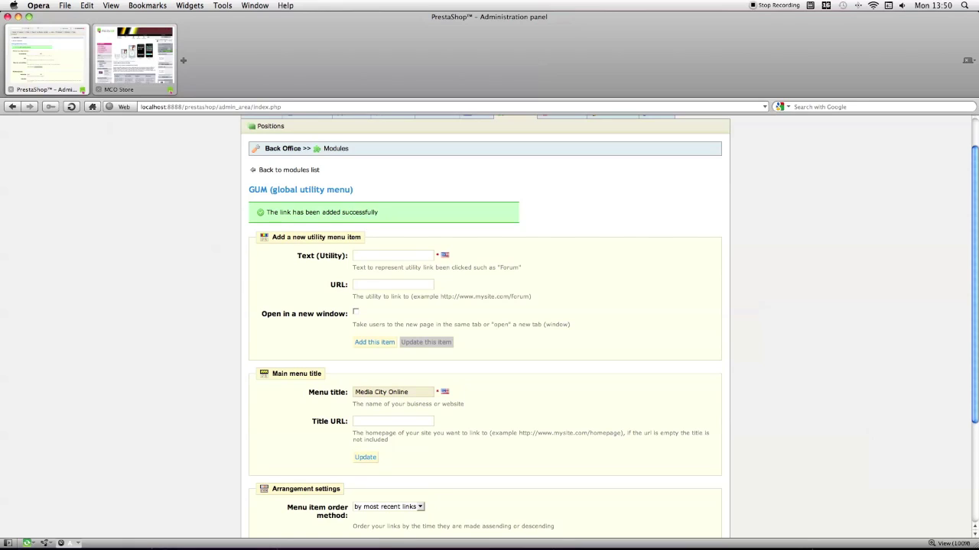
pyautogui.click(376, 423)
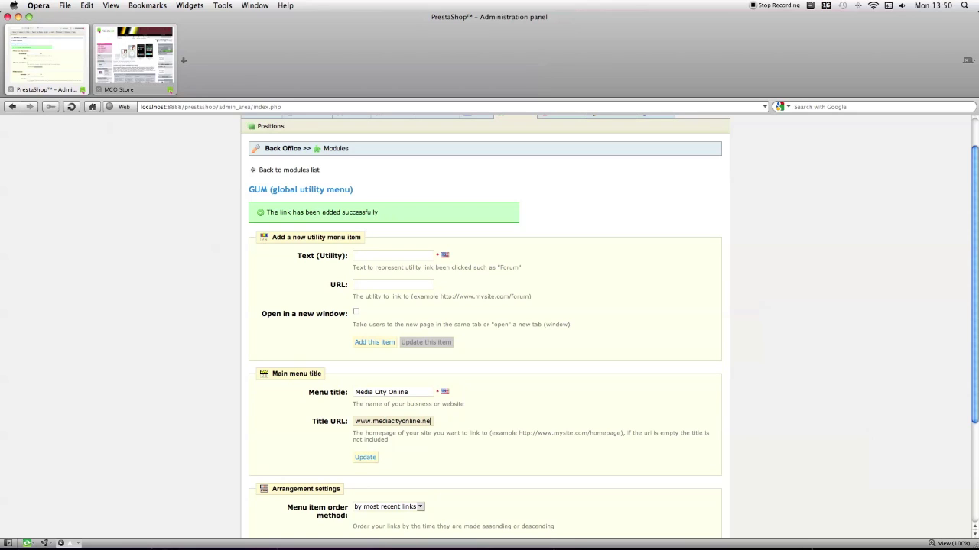
pyautogui.write('t')
pyautogui.click(360, 458)
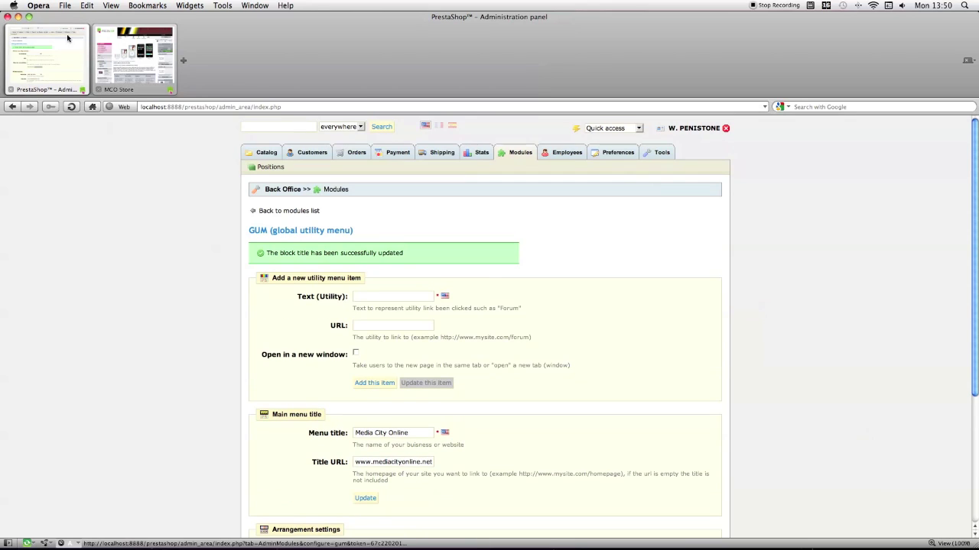
# Step: Reload the store front page and test the Media City Online title link in the banner
pyautogui.click(132, 55)
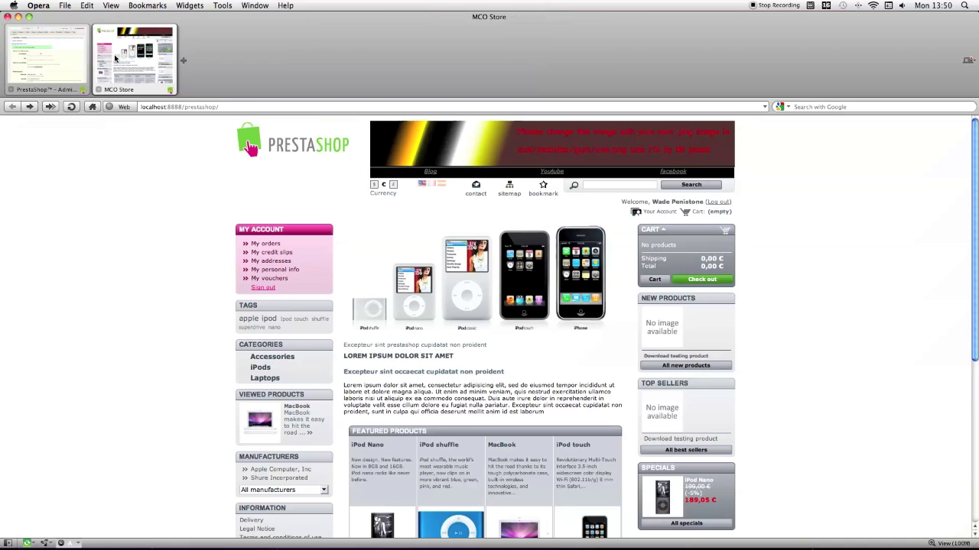
pyautogui.click(70, 107)
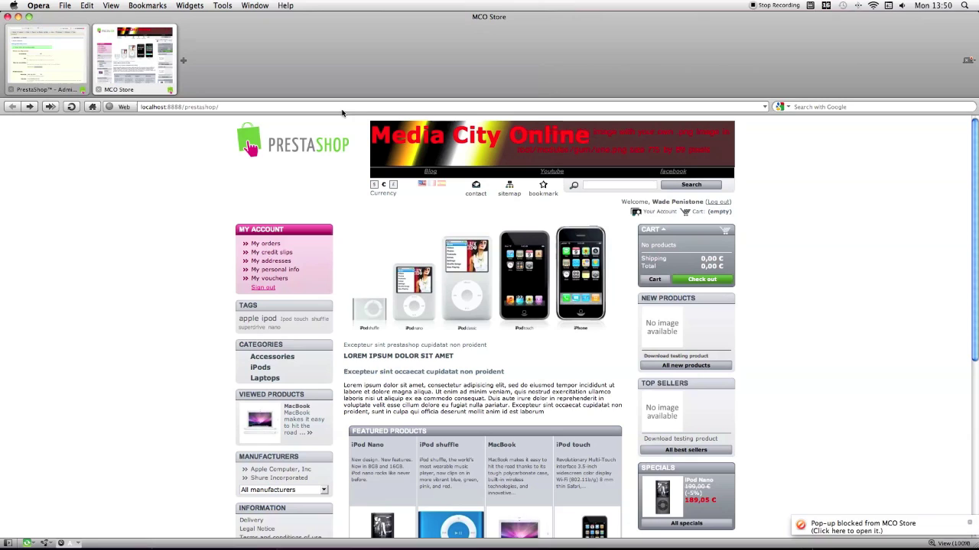
pyautogui.click(400, 131)
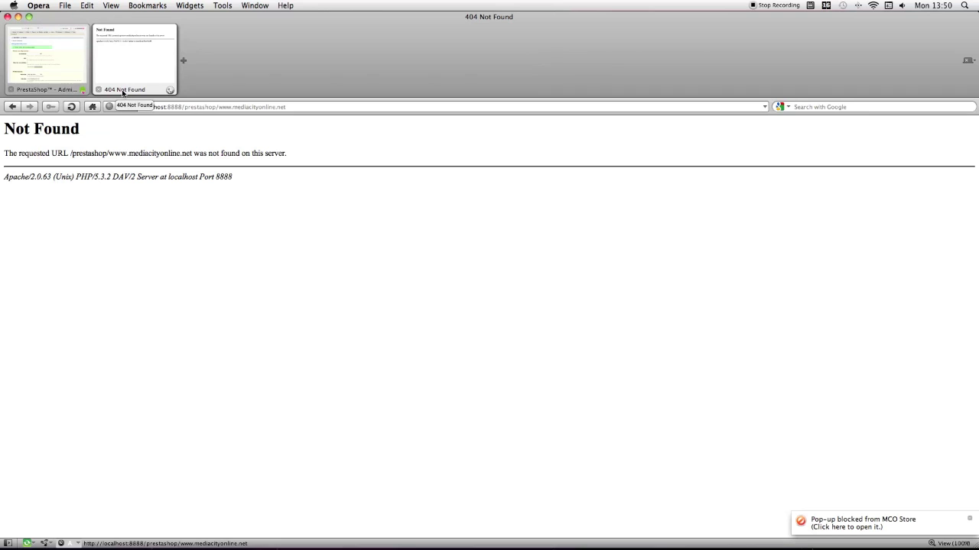
pyautogui.click(34, 69)
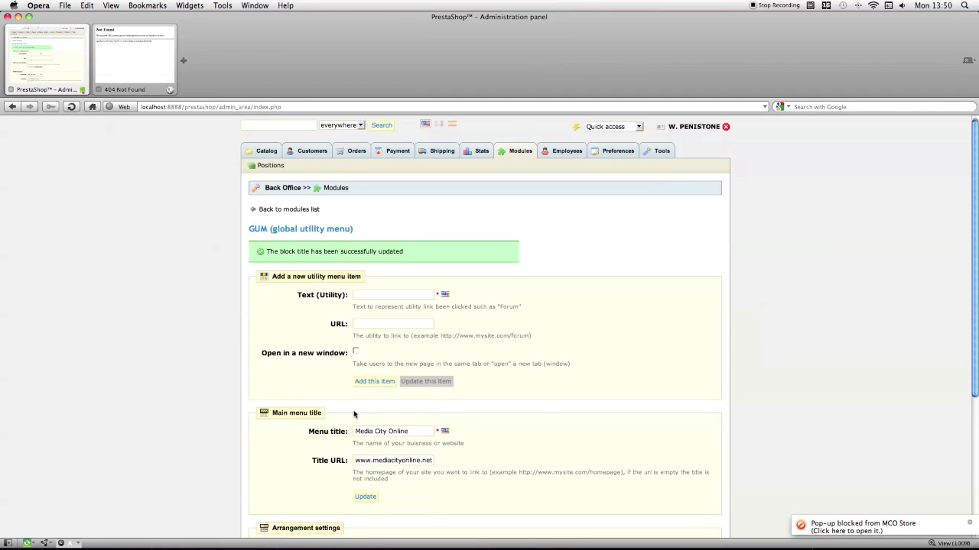
pyautogui.scroll(-5, 356, 400)
pyautogui.click(355, 273)
pyautogui.write('http://')
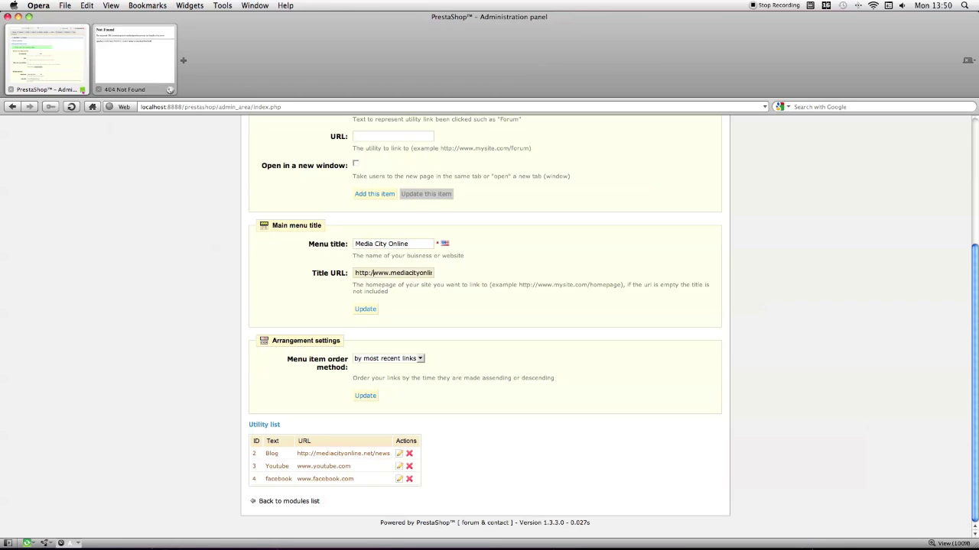
pyautogui.click(370, 310)
# Step: Go back from the error page to the store front, reload it, and test the corrected Media City Online title link
pyautogui.click(106, 55)
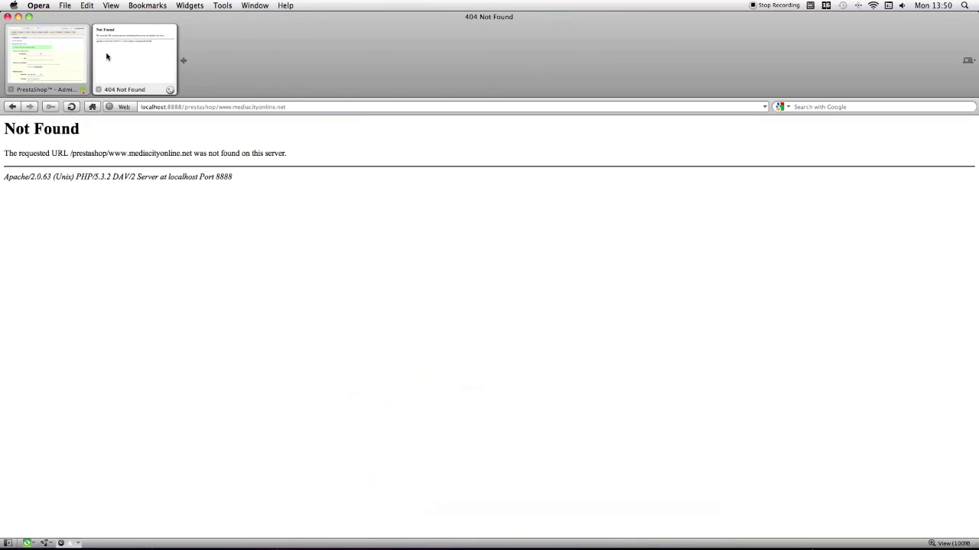
pyautogui.click(72, 107)
pyautogui.press('super+Left')
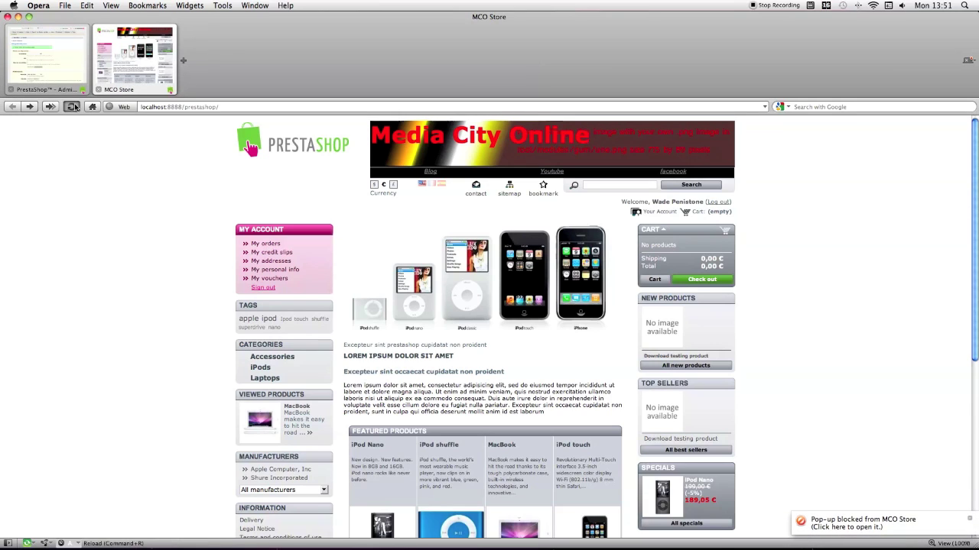
pyautogui.click(438, 142)
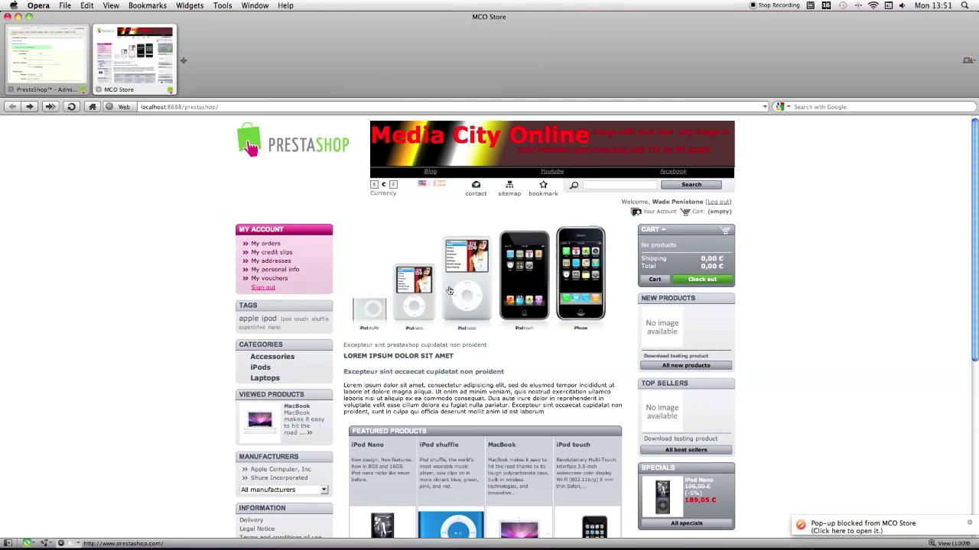
# Step: Compare the main menu title, arrangement settings and utility list in the GUM configuration with the menu on the store front page
pyautogui.click(46, 60)
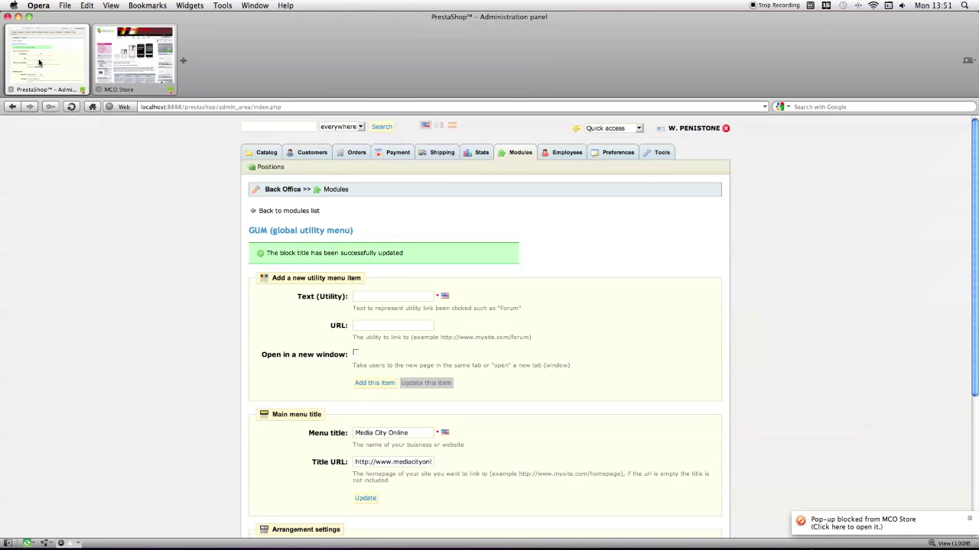
pyautogui.scroll(-5, 491, 461)
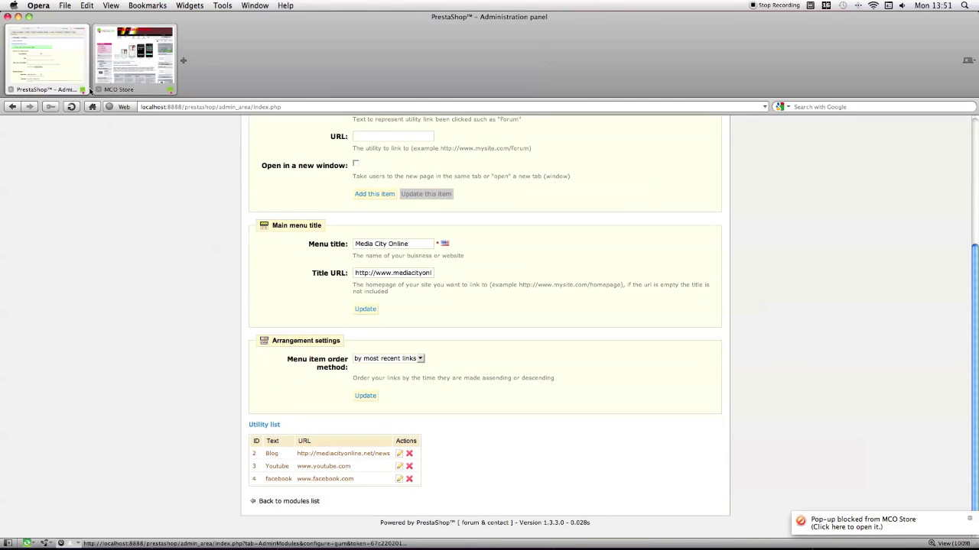
pyautogui.click(132, 58)
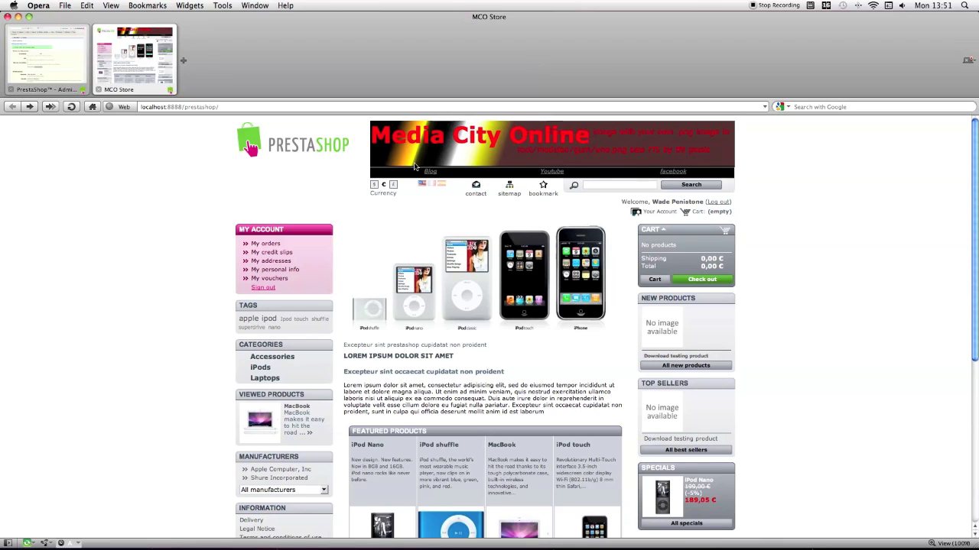
pyautogui.click(46, 57)
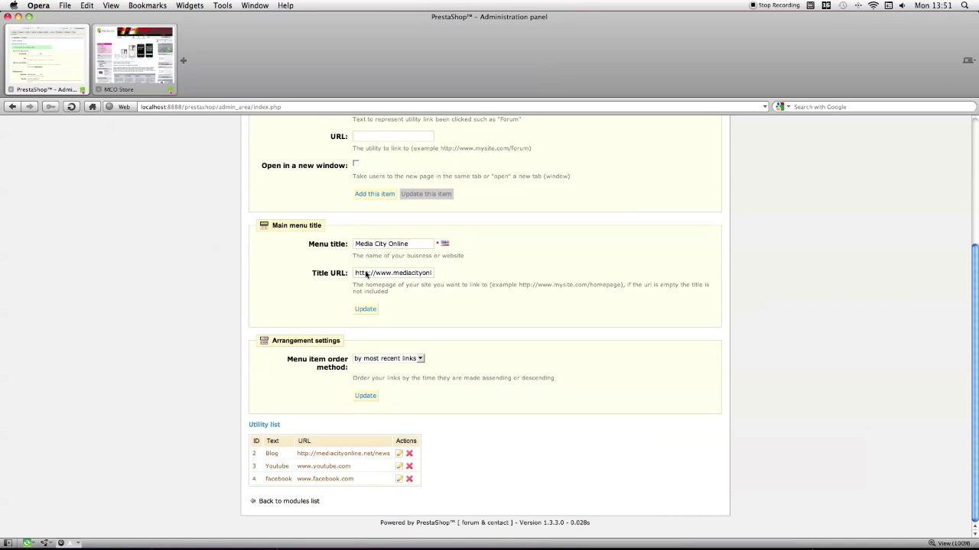
pyautogui.scroll(1, 399, 416)
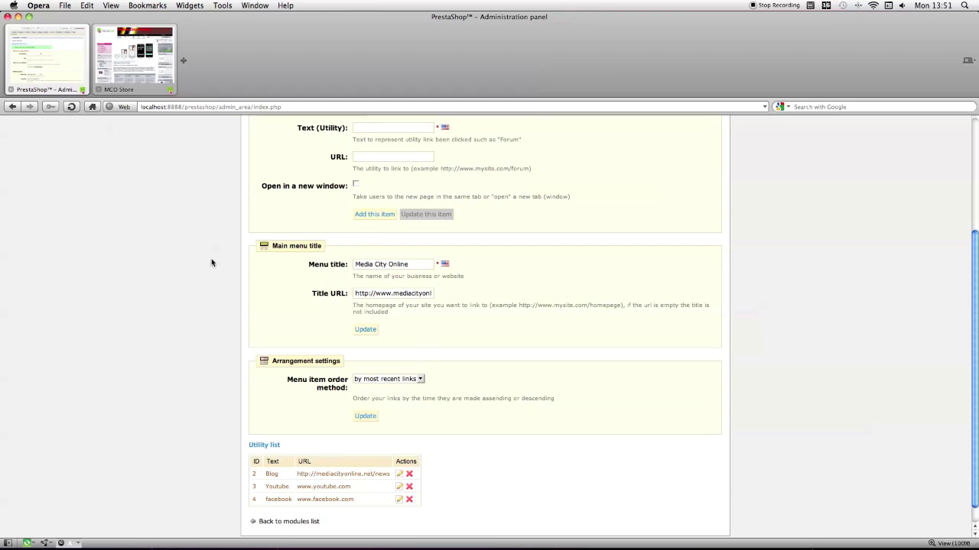
# Step: Resave the main menu title, and save the menu item order method as by oldest links in the arrangement settings
pyautogui.scroll(-1, 212, 263)
pyautogui.click(365, 308)
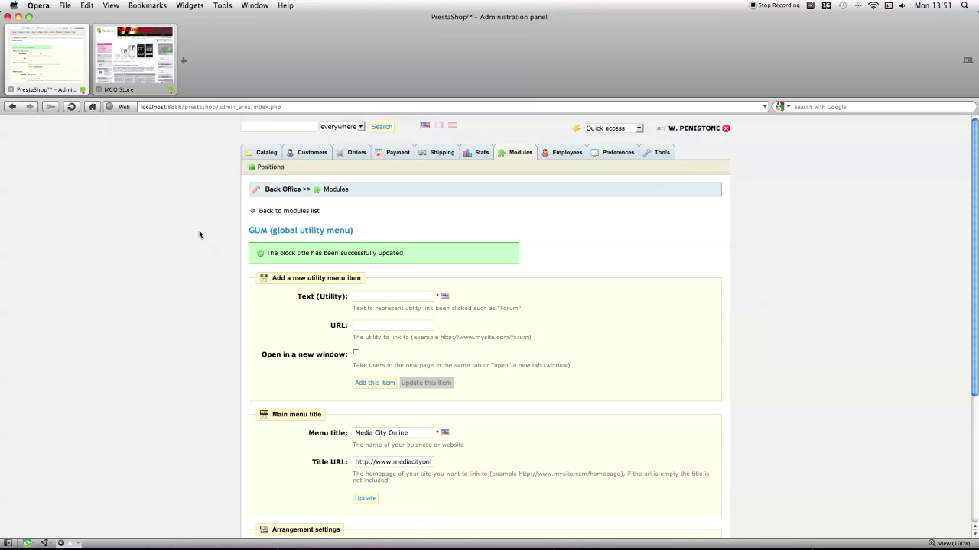
pyautogui.scroll(-8, 199, 230)
pyautogui.click(395, 366)
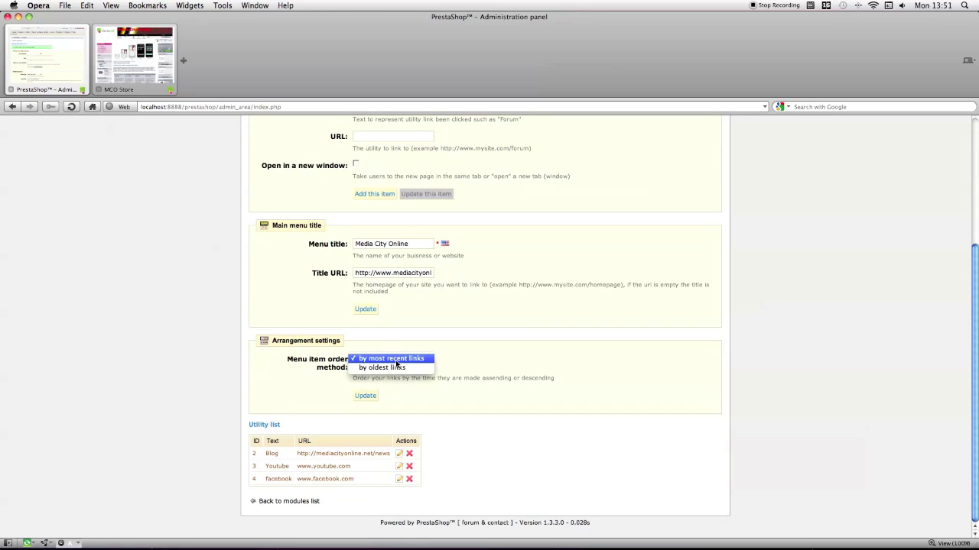
pyautogui.click(395, 370)
pyautogui.click(387, 365)
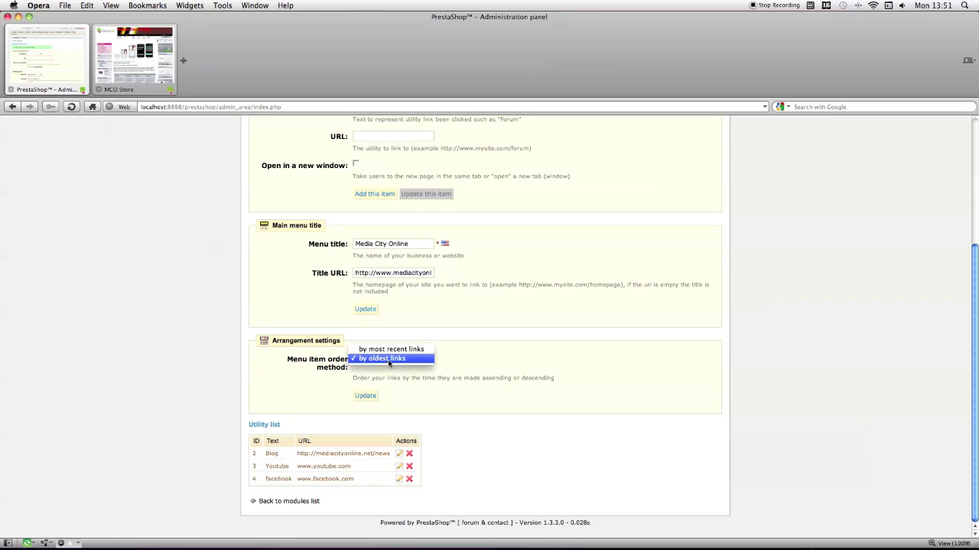
pyautogui.click(389, 360)
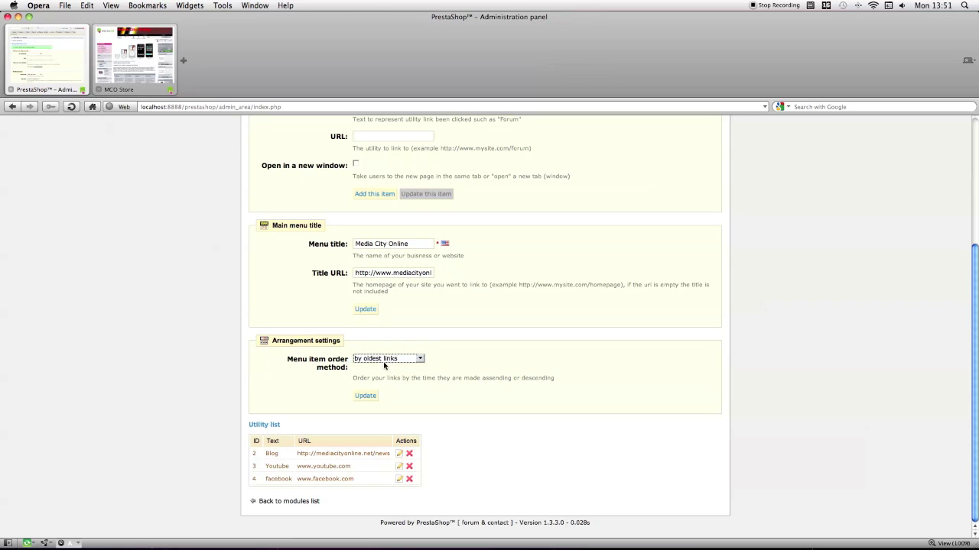
pyautogui.click(365, 396)
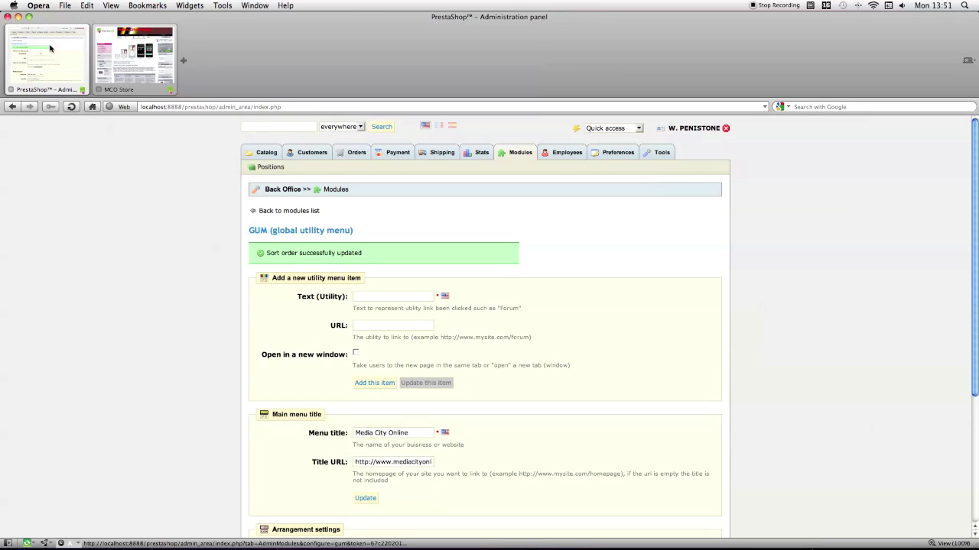
# Step: Reload the store front page and compare its menu link order with the utility list in the GUM configuration
pyautogui.click(98, 58)
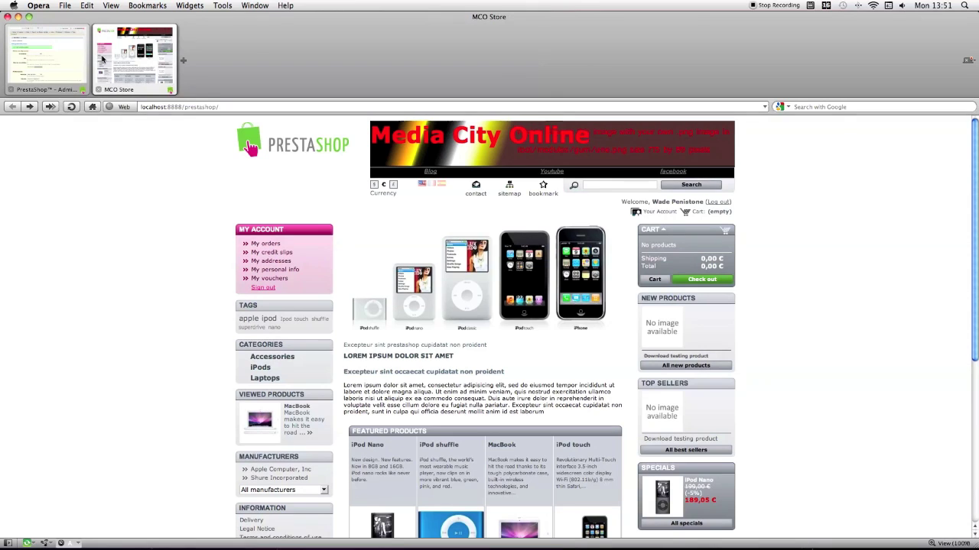
pyautogui.click(71, 107)
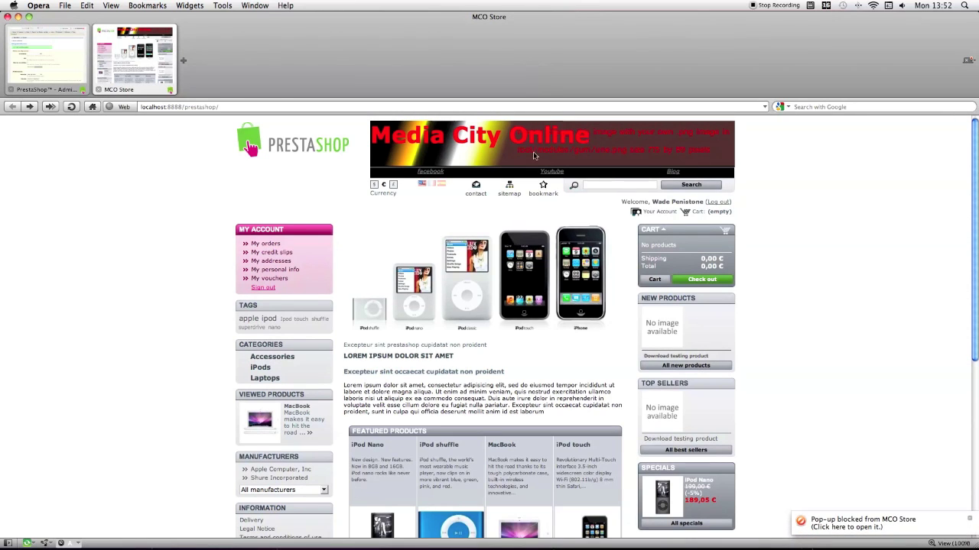
pyautogui.click(29, 43)
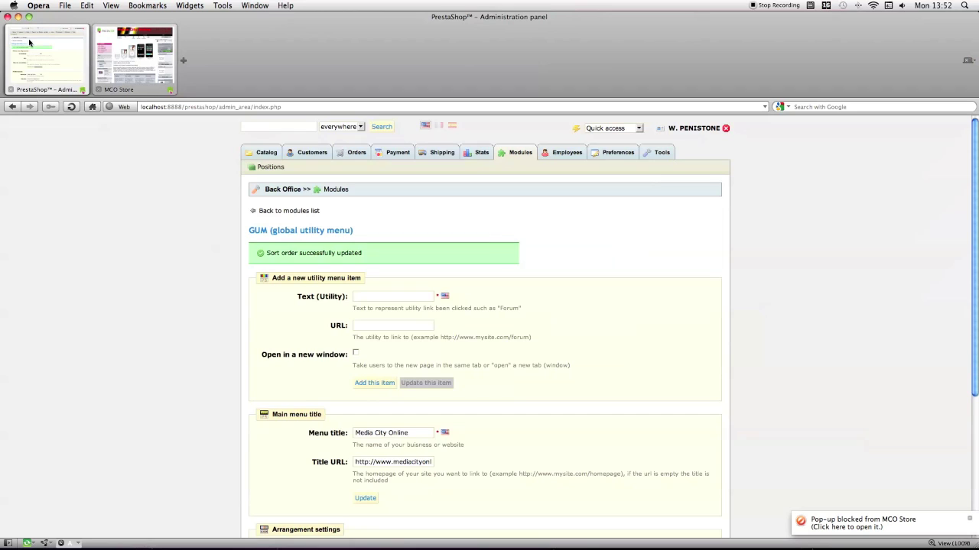
pyautogui.scroll(-5, 206, 441)
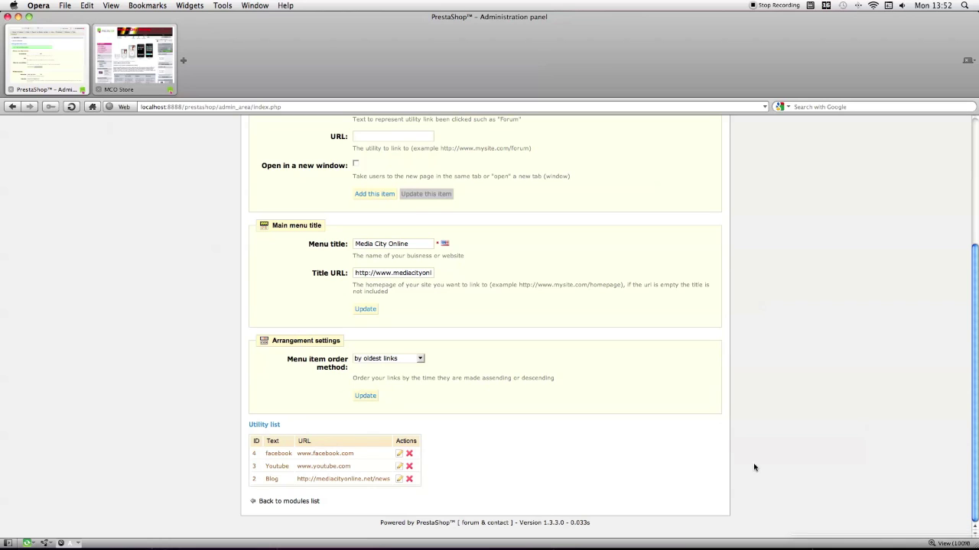
pyautogui.scroll(2, 535, 306)
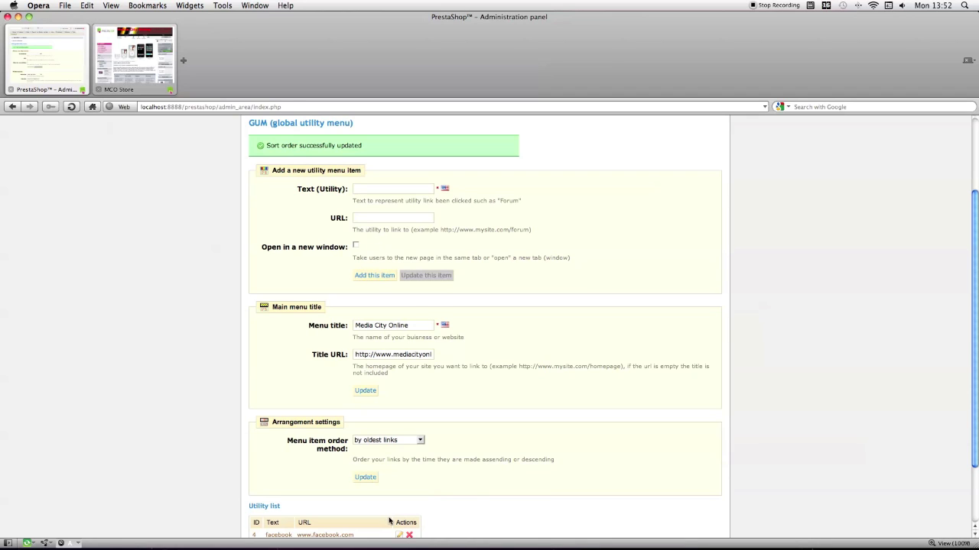
pyautogui.scroll(-1, 389, 521)
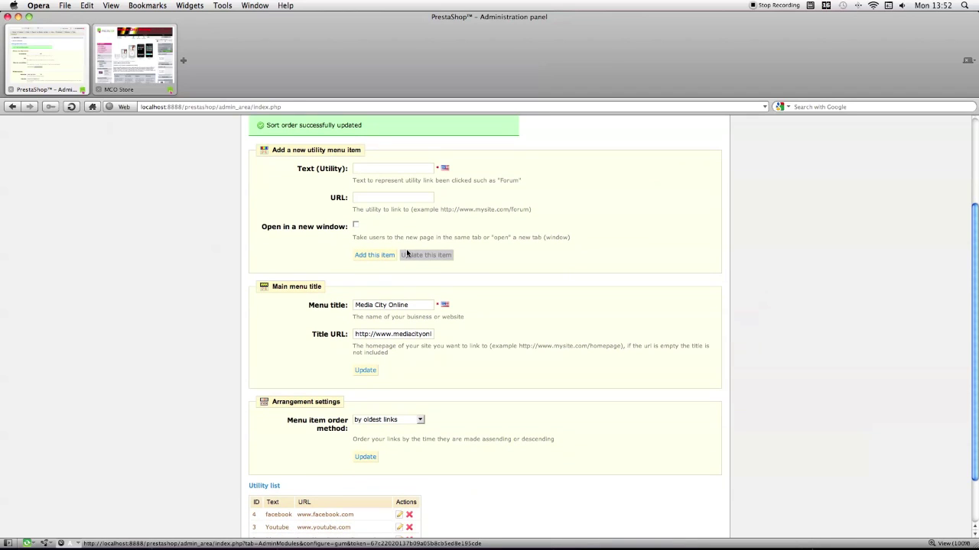
pyautogui.scroll(5, 385, 400)
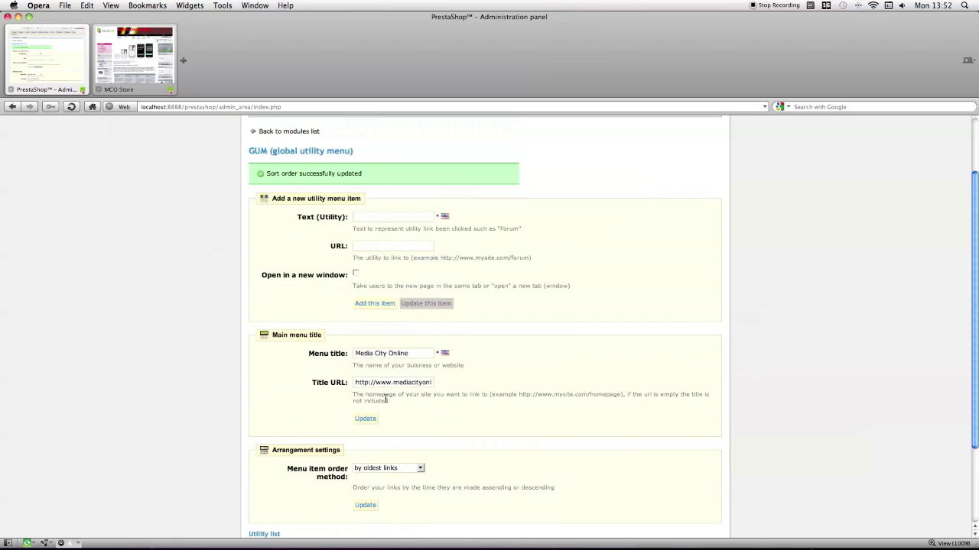
# Step: Open the Media City Online website in a new tab from the Speed Dial page
pyautogui.click(134, 73)
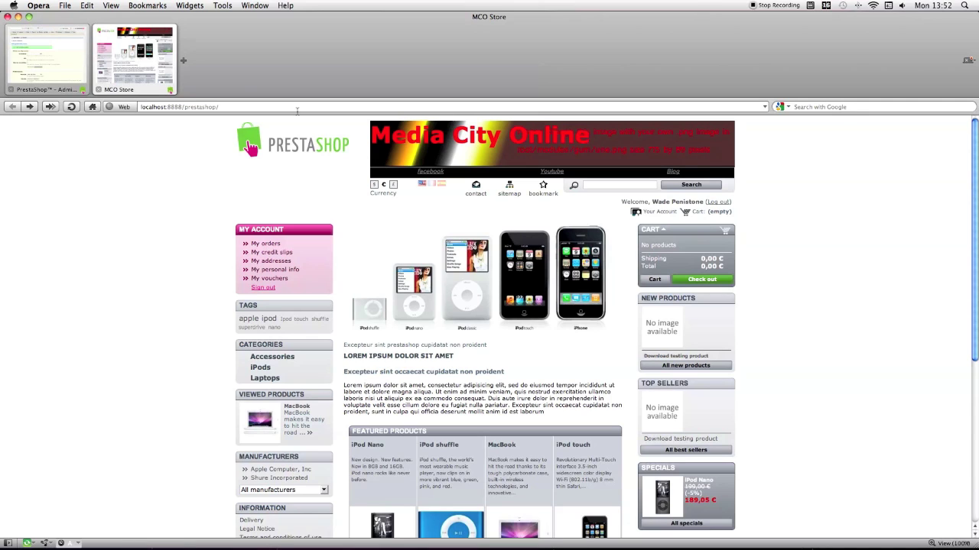
pyautogui.click(185, 61)
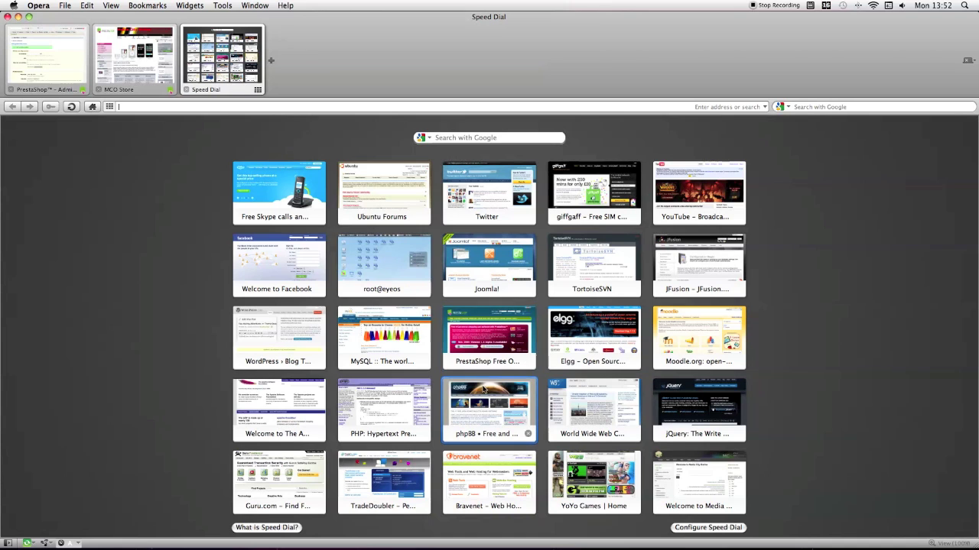
pyautogui.click(679, 422)
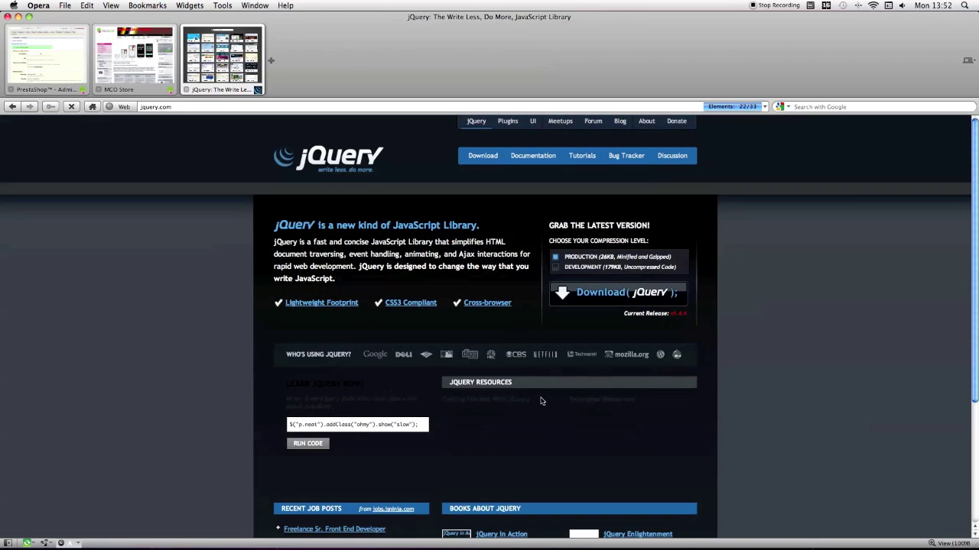
pyautogui.press('super+Left')
pyautogui.click(684, 478)
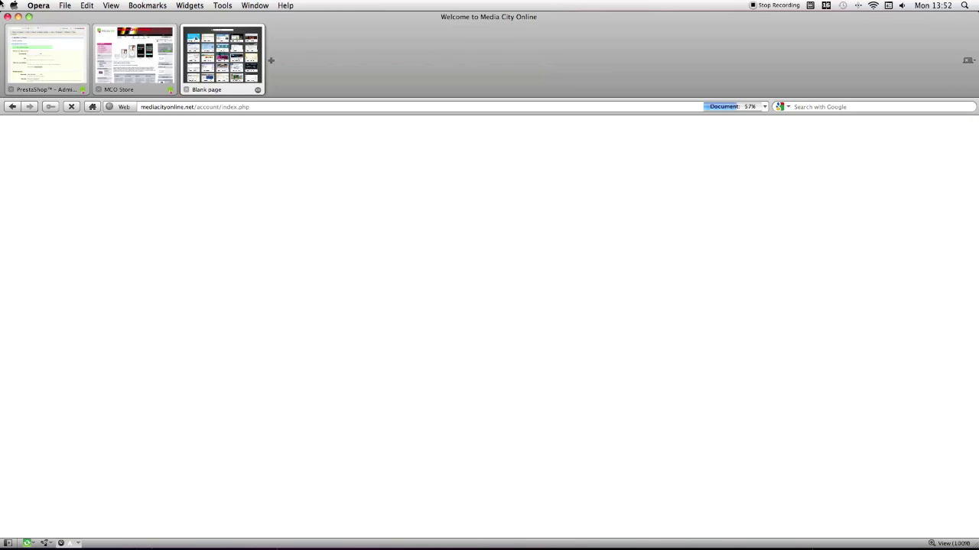
# Step: Compare the utility menu on the store front page with the navigation menu on the Media City Online site
pyautogui.click(113, 52)
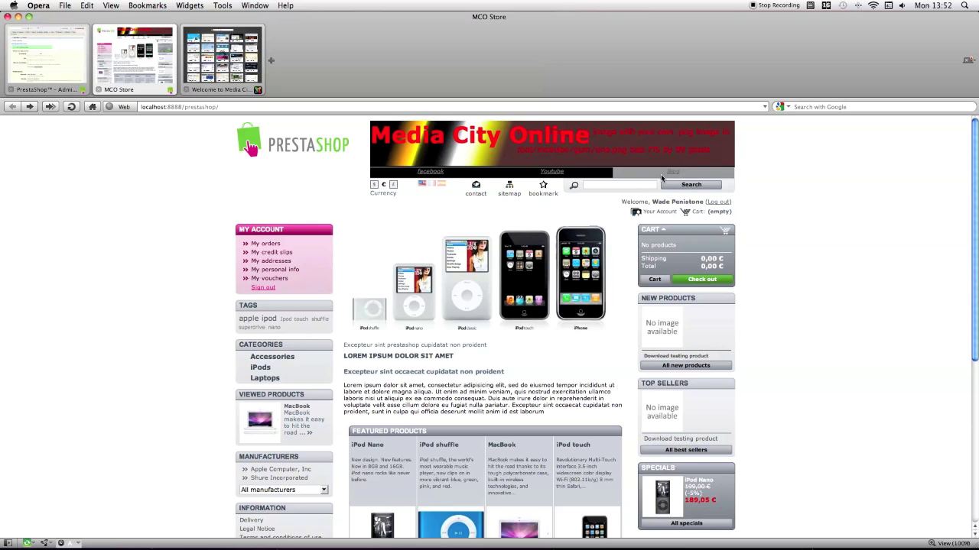
pyautogui.click(231, 47)
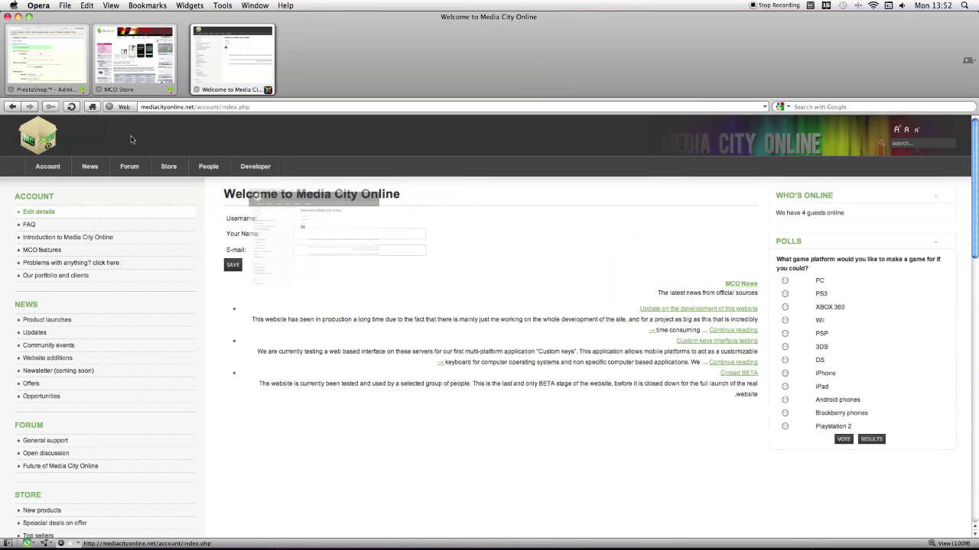
pyautogui.click(44, 167)
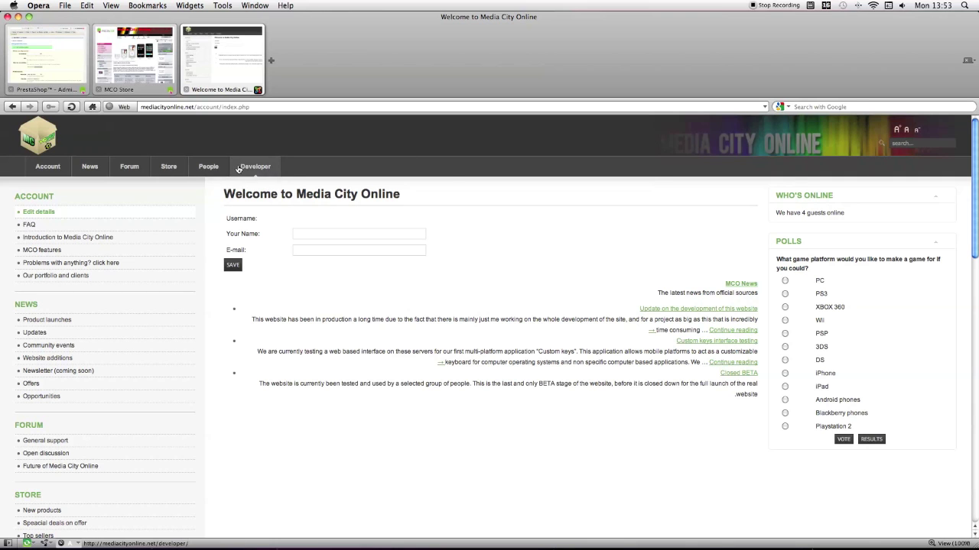
pyautogui.click(115, 52)
pyautogui.click(204, 64)
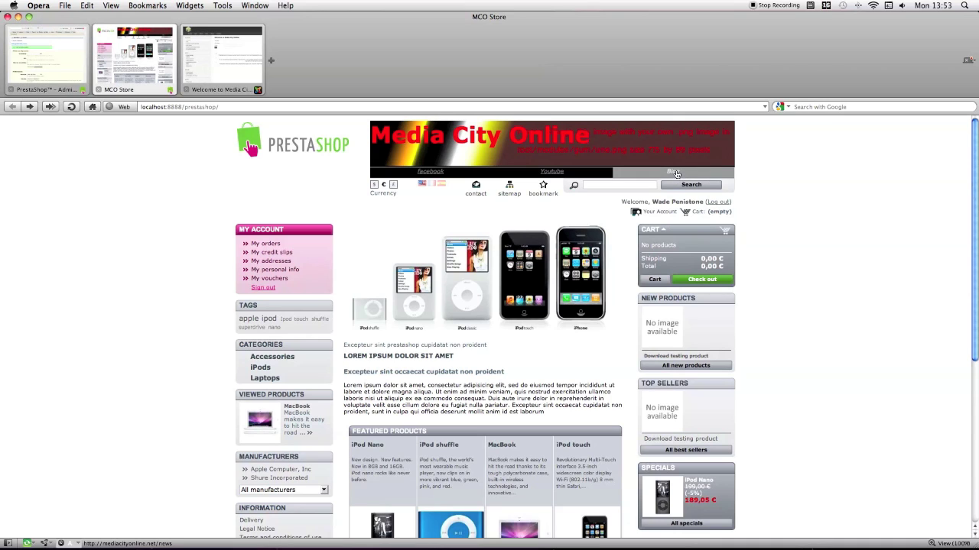
# Step: Test the store menu's Blog link, dismiss its script alert, and compare the store front with the Media City Online site again
pyautogui.click(671, 173)
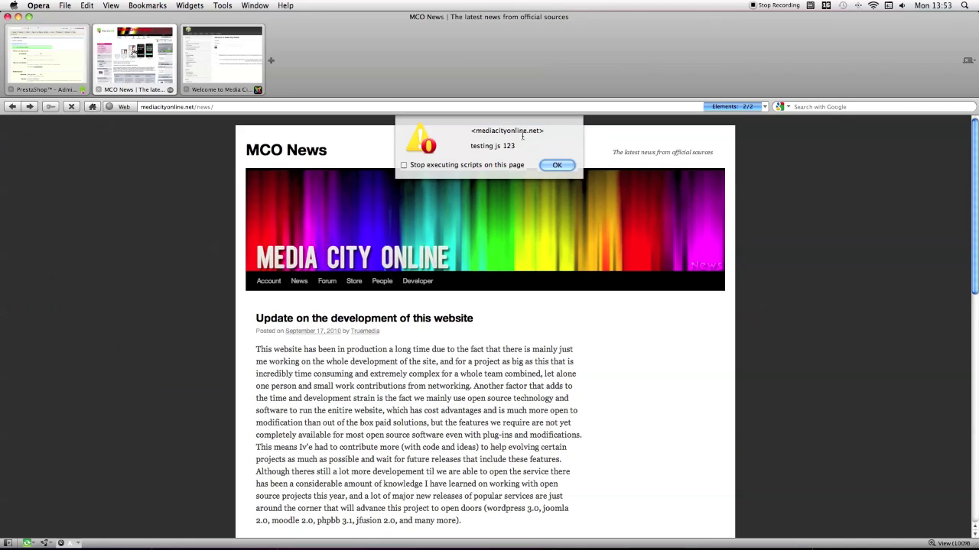
pyautogui.click(555, 165)
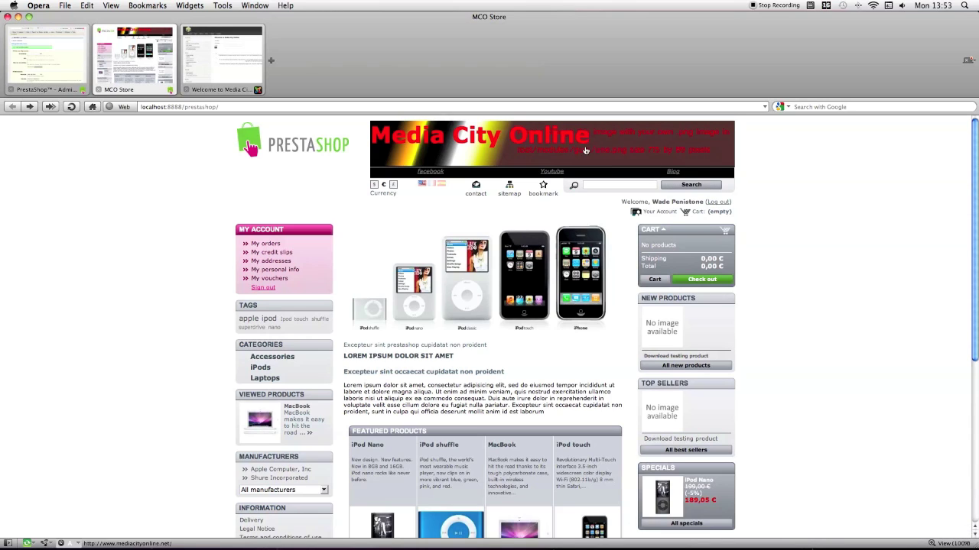
pyautogui.scroll(-5, 2, 309)
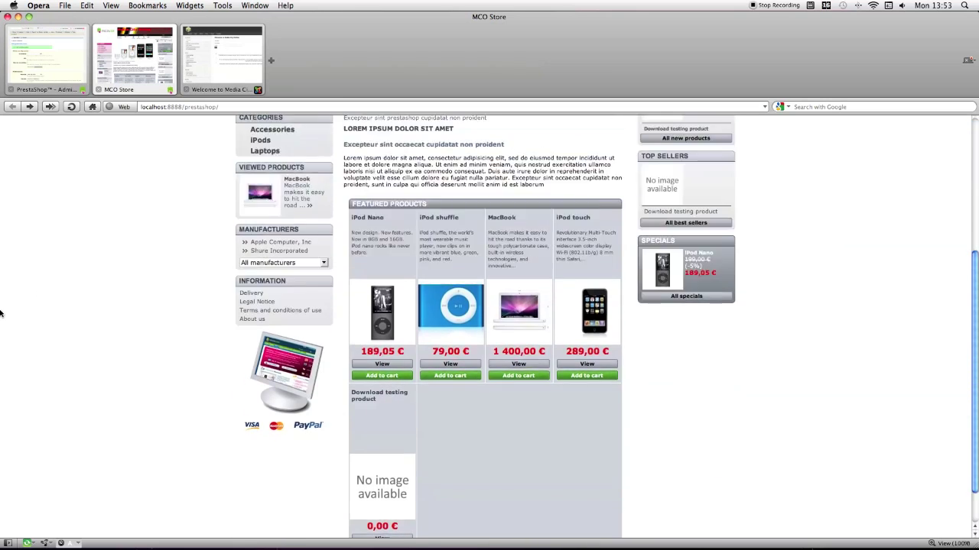
pyautogui.scroll(5, 2, 314)
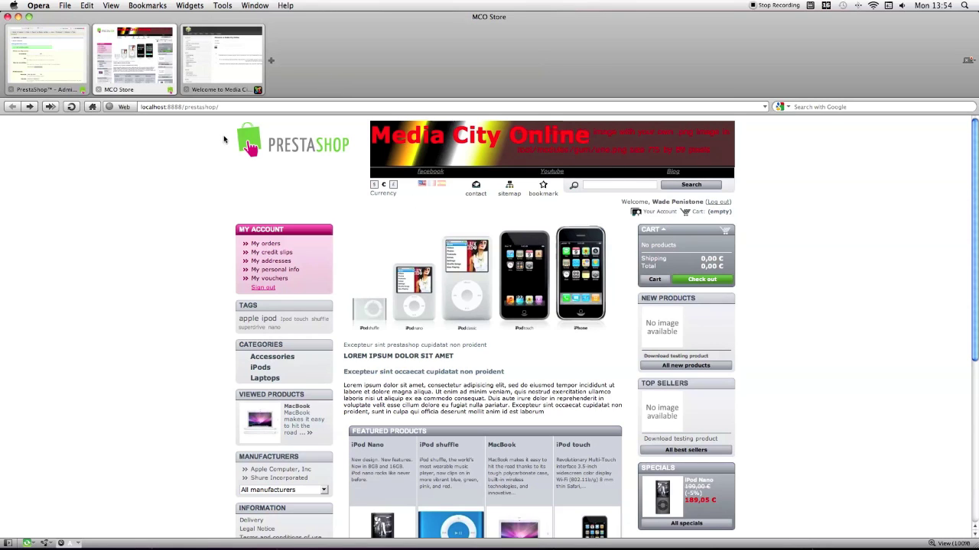
pyautogui.click(192, 74)
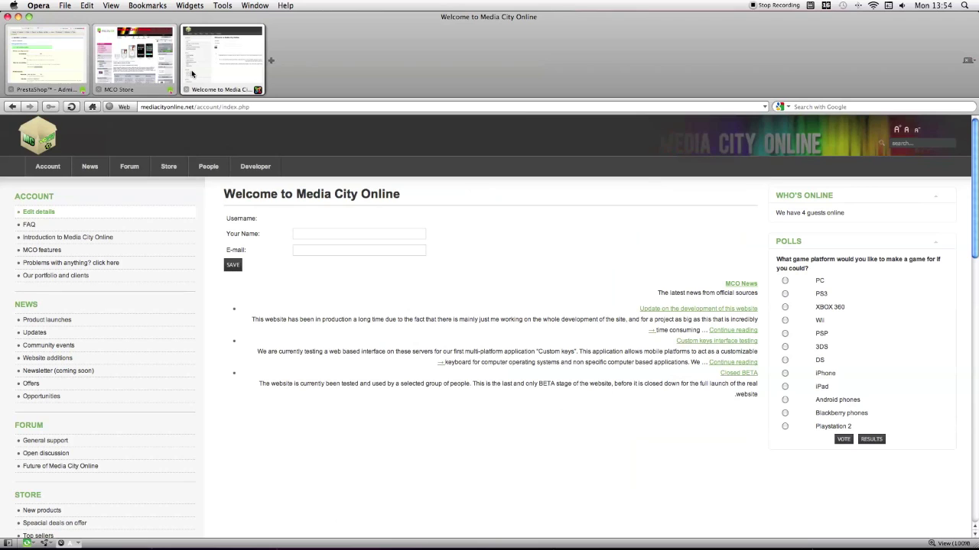